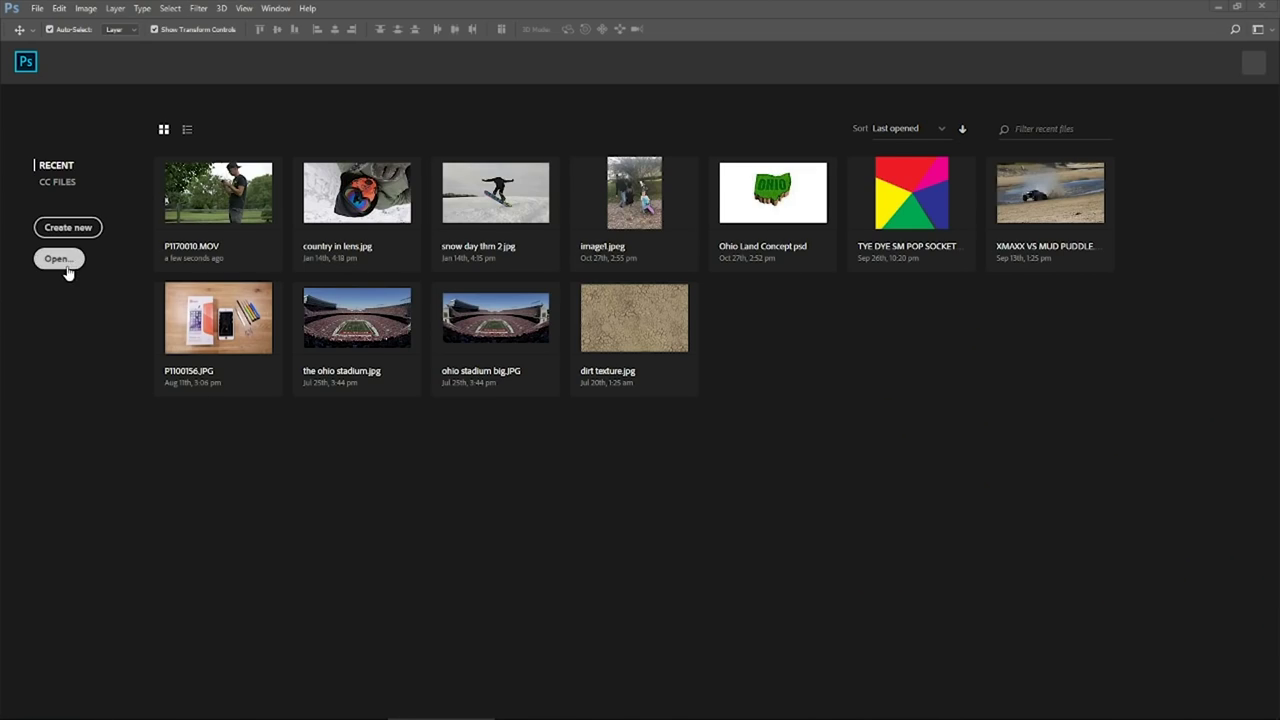
Open the P1170010 video and play and scrub it to find where the hose water starts
click(62, 262)
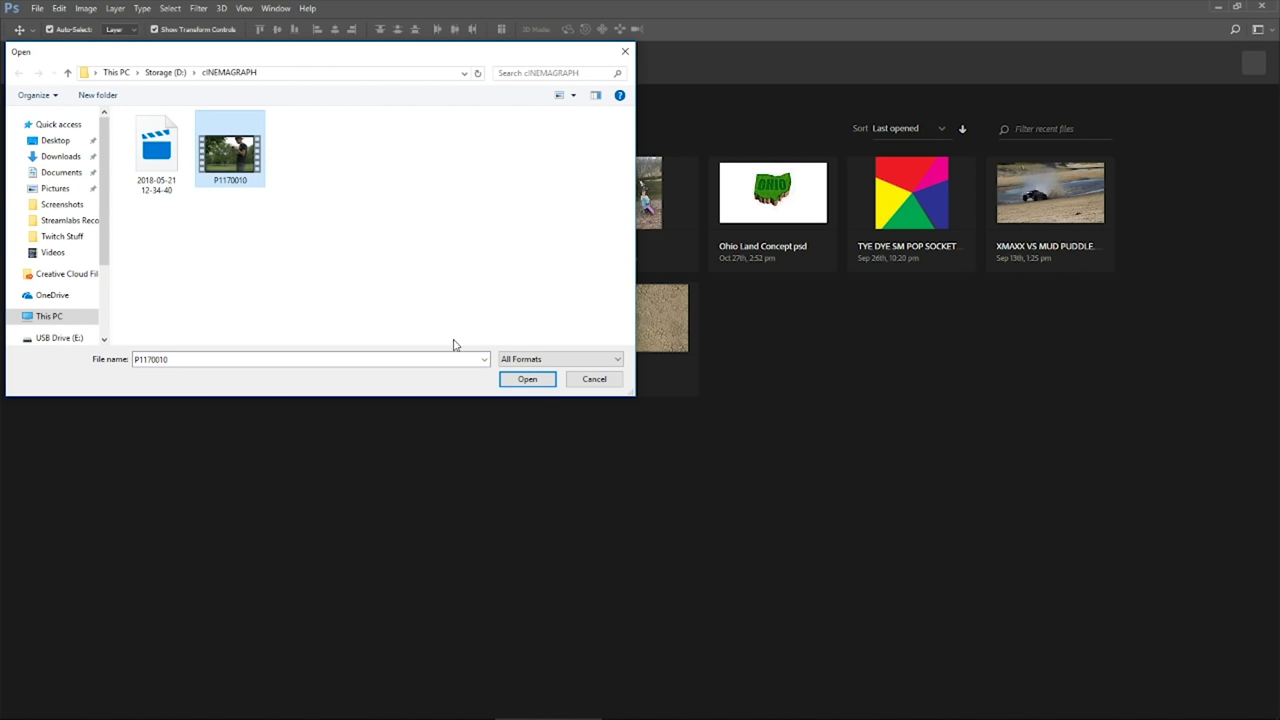
click(525, 380)
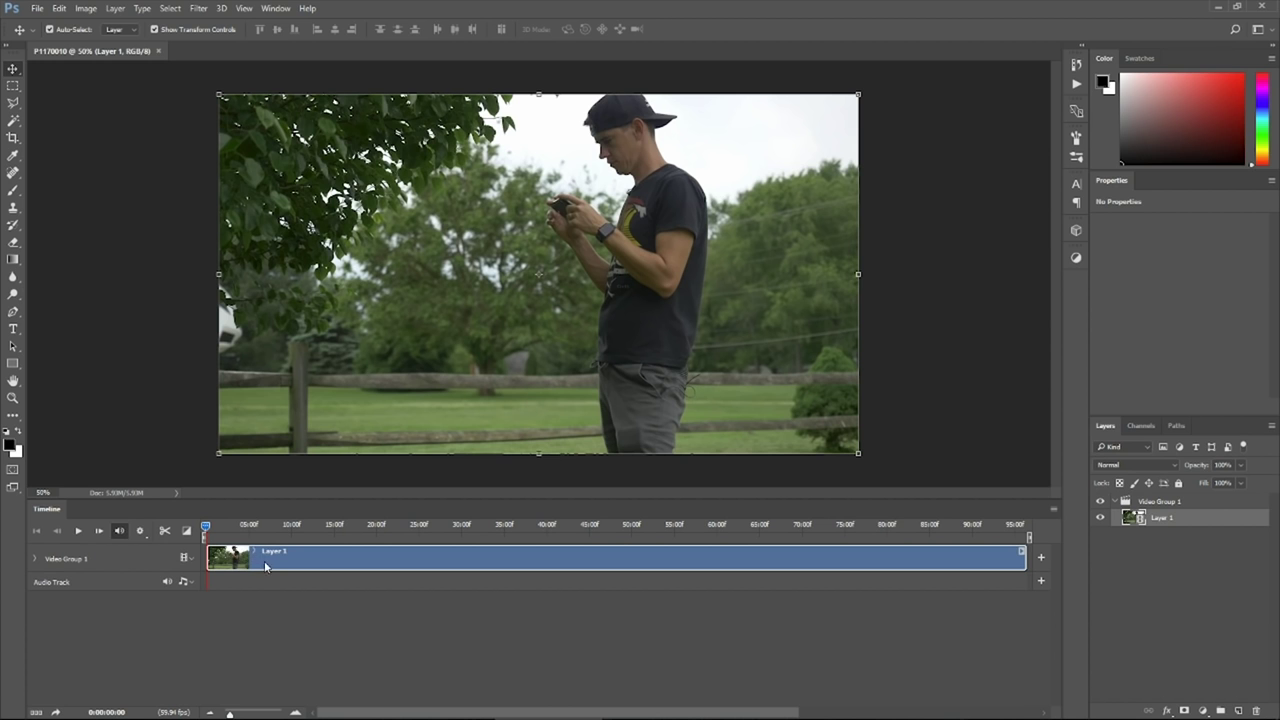
key(space)
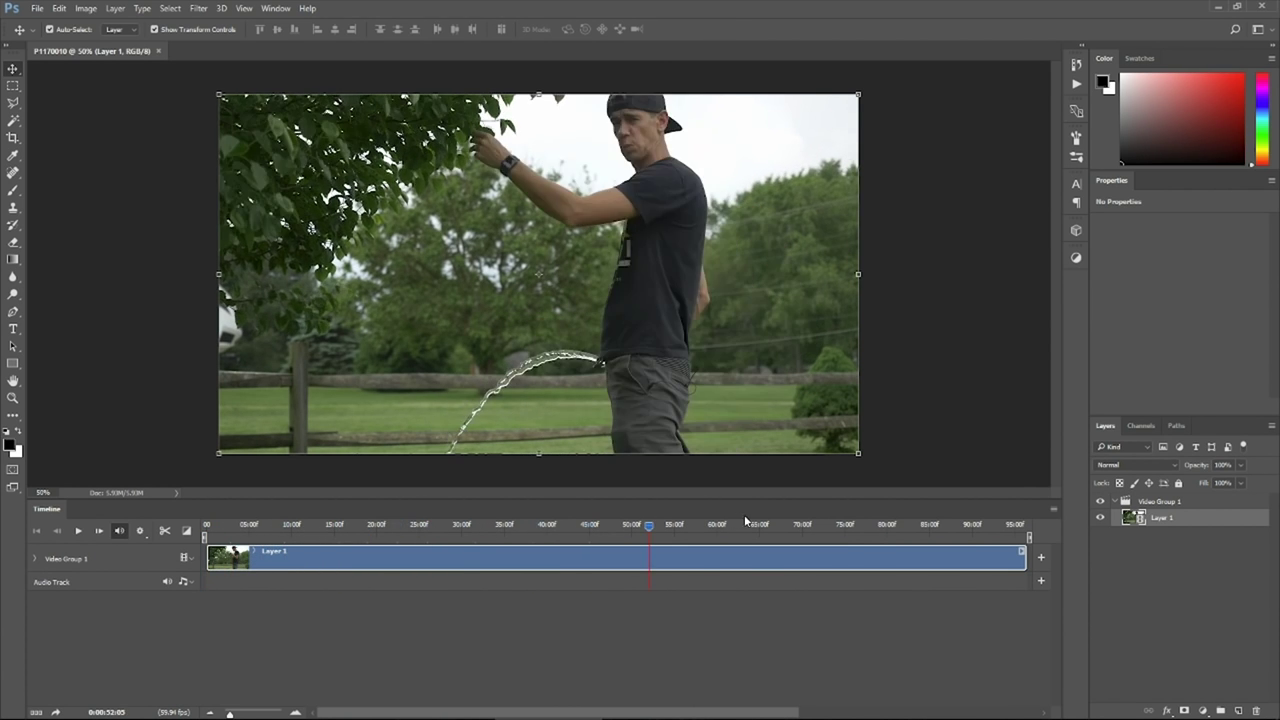
drag(660, 525, 616, 527)
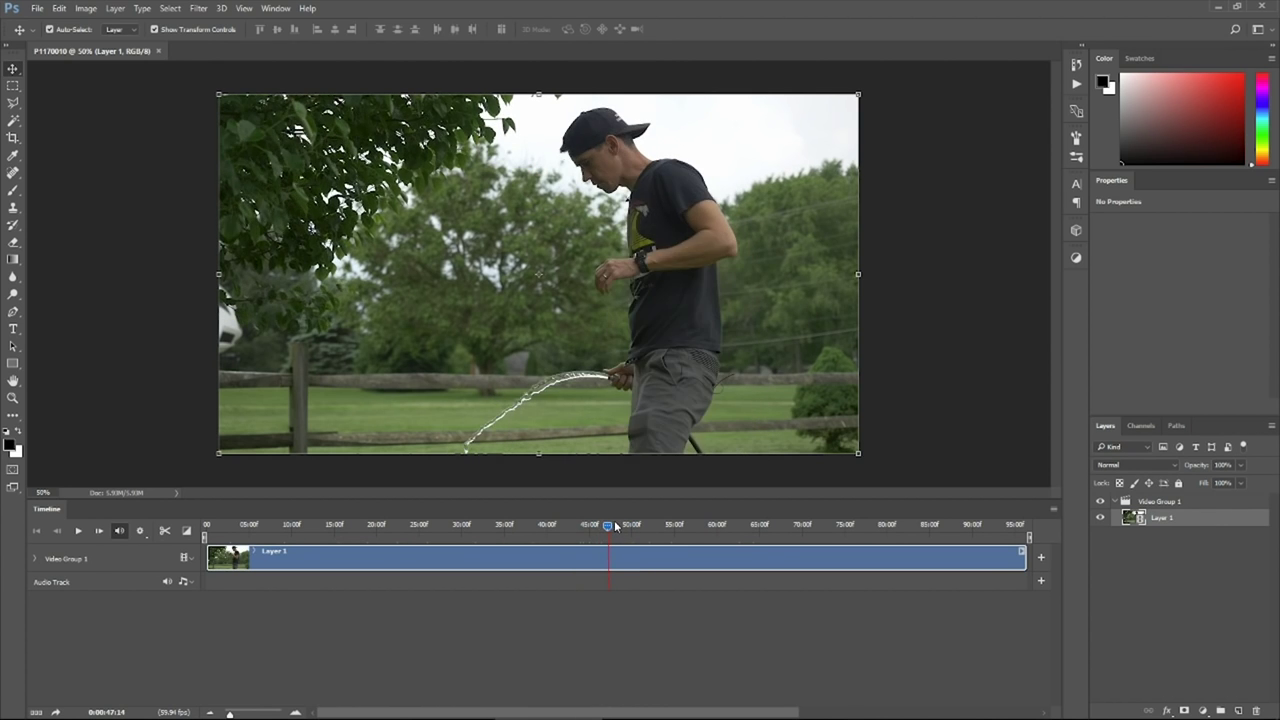
key(space)
Trim the clip's start and end to keep only the hose-spraying stretch
mouse_move(228, 557)
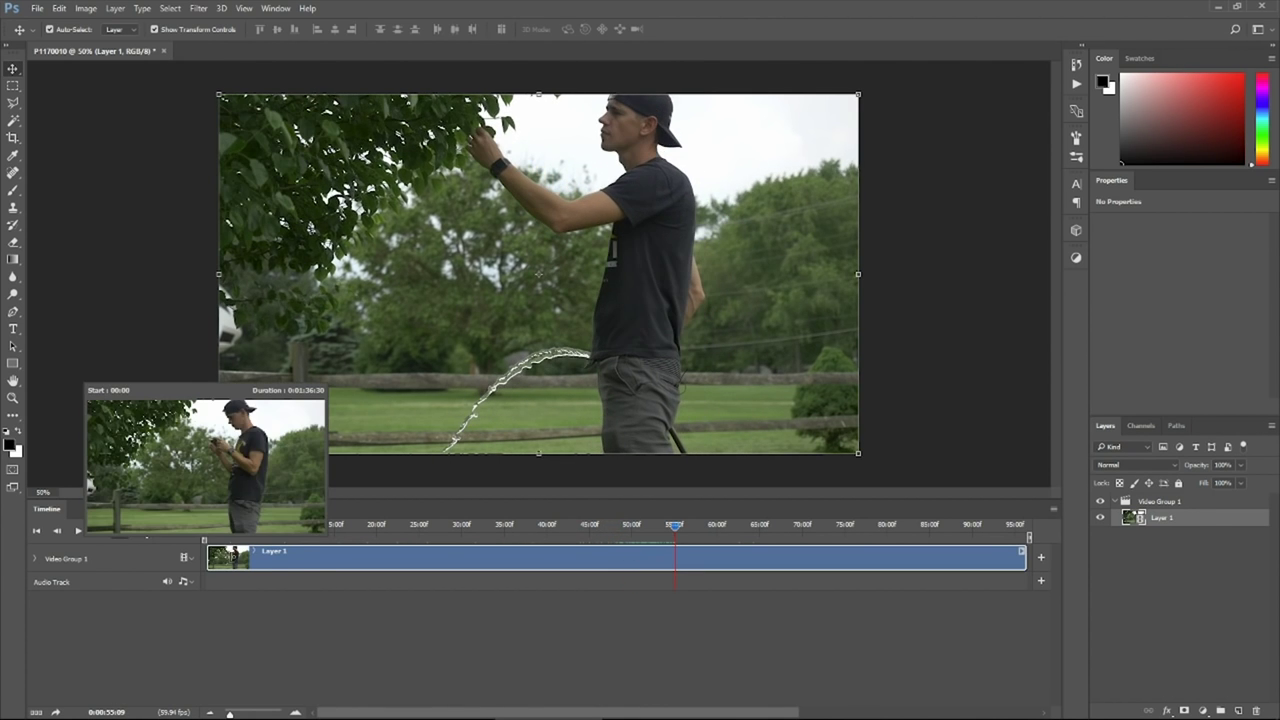
drag(228, 557, 674, 558)
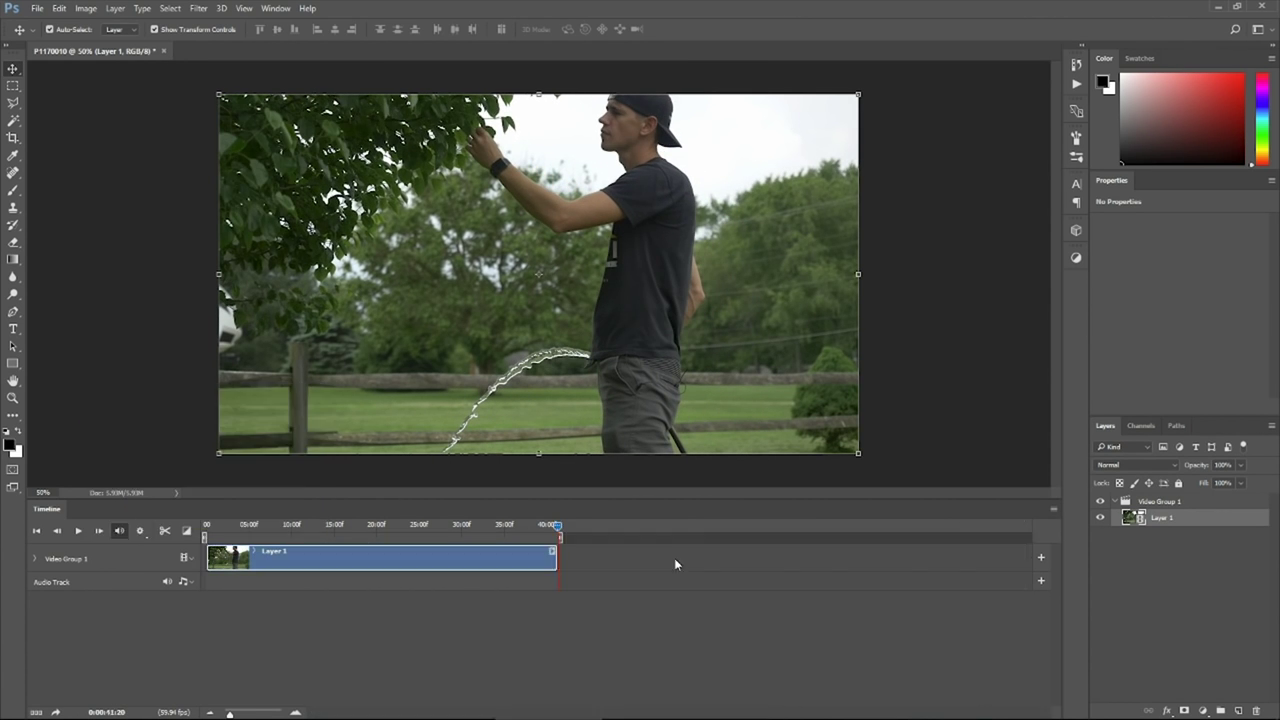
drag(557, 526, 250, 528)
drag(556, 558, 283, 558)
click(286, 582)
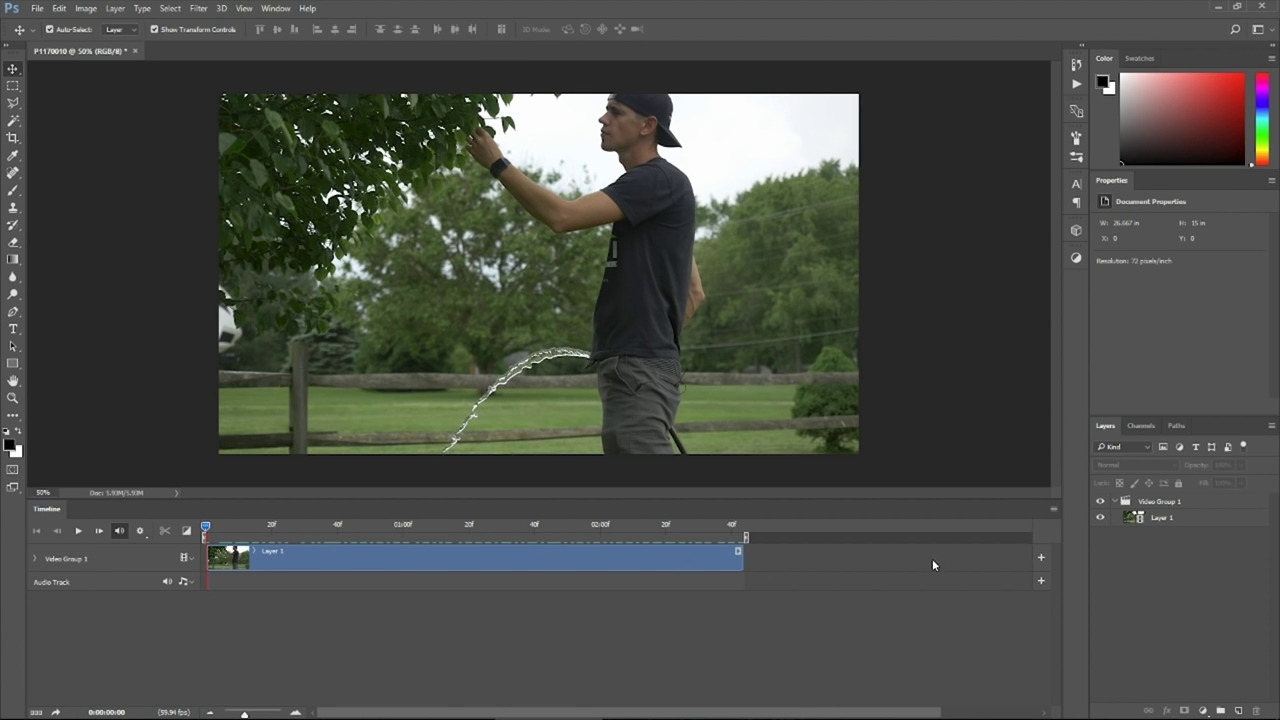
Duplicate Video Group 1 and trim the copy's clip to a short piece starting at 0:00:02:22
drag(1153, 507, 1241, 711)
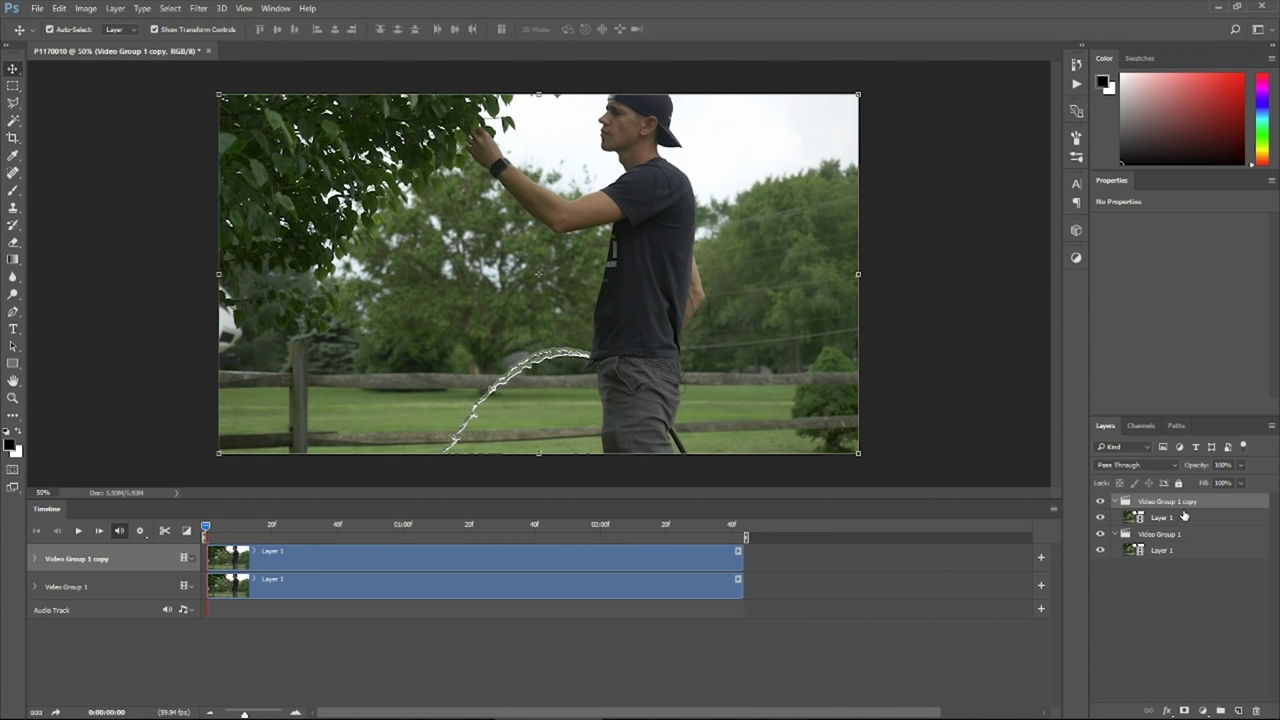
drag(286, 563, 822, 563)
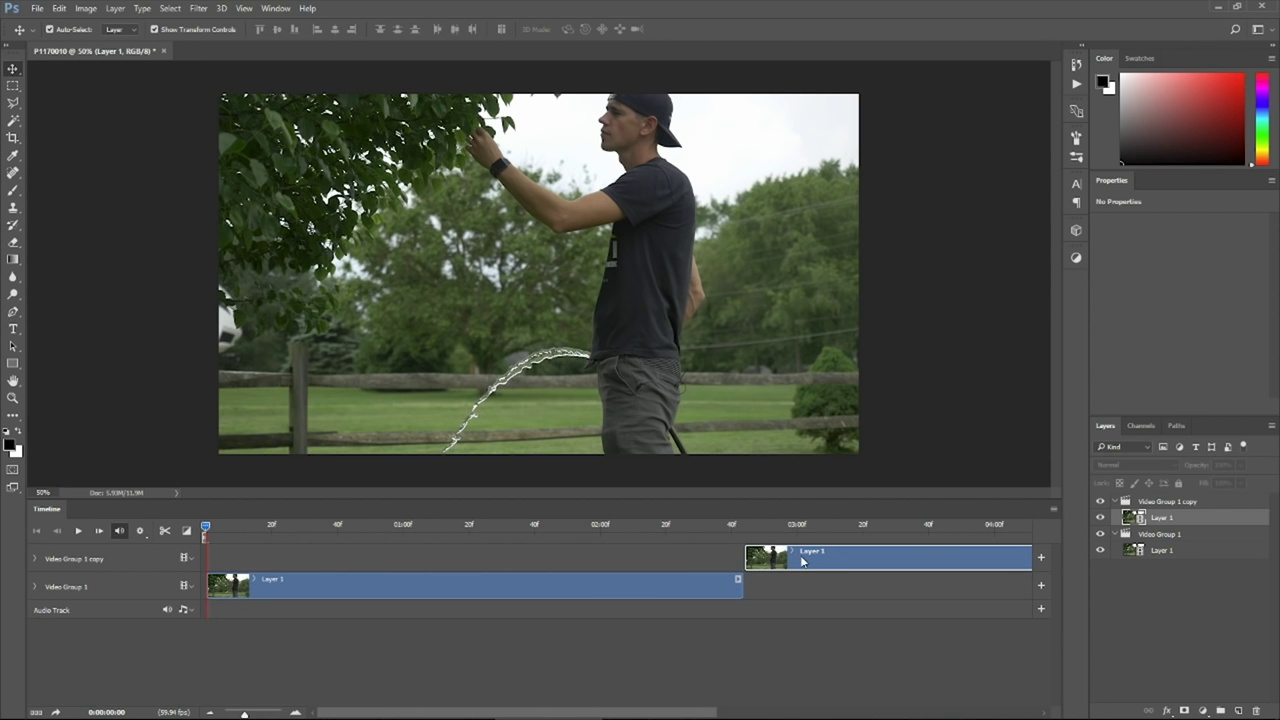
drag(741, 566, 673, 560)
scroll(838, 563, right, 8)
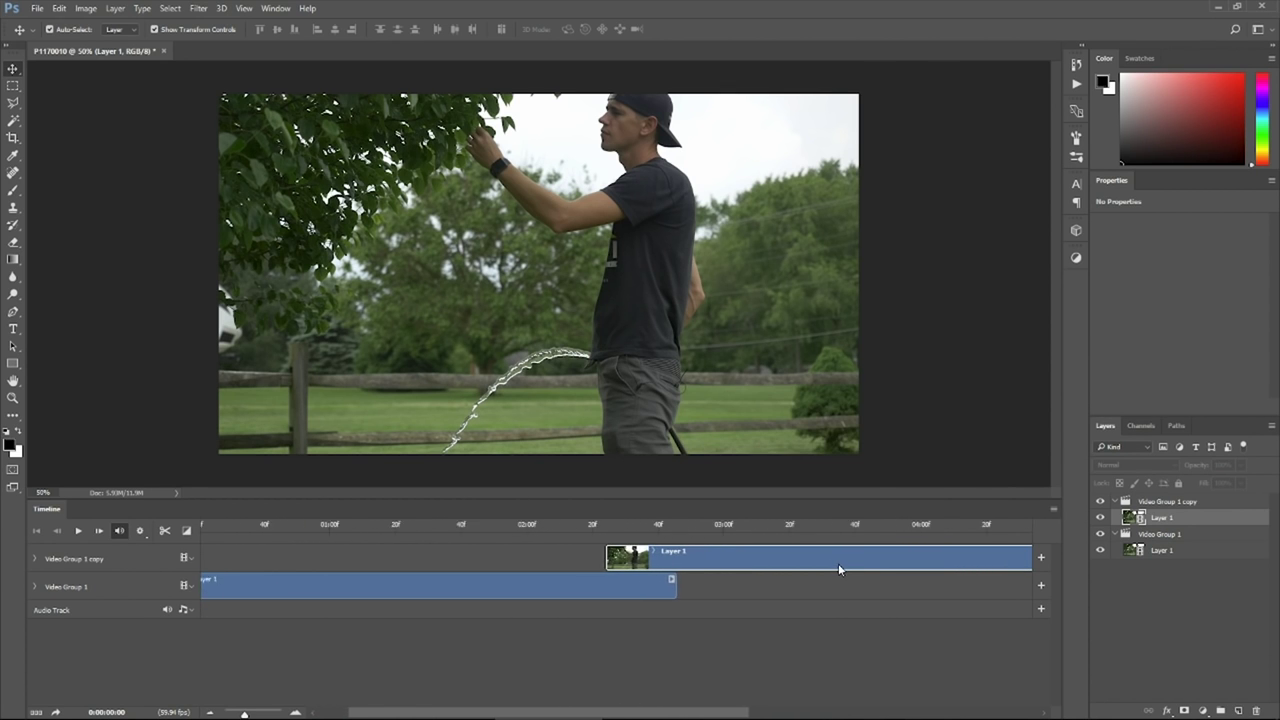
scroll(841, 572, left, 2)
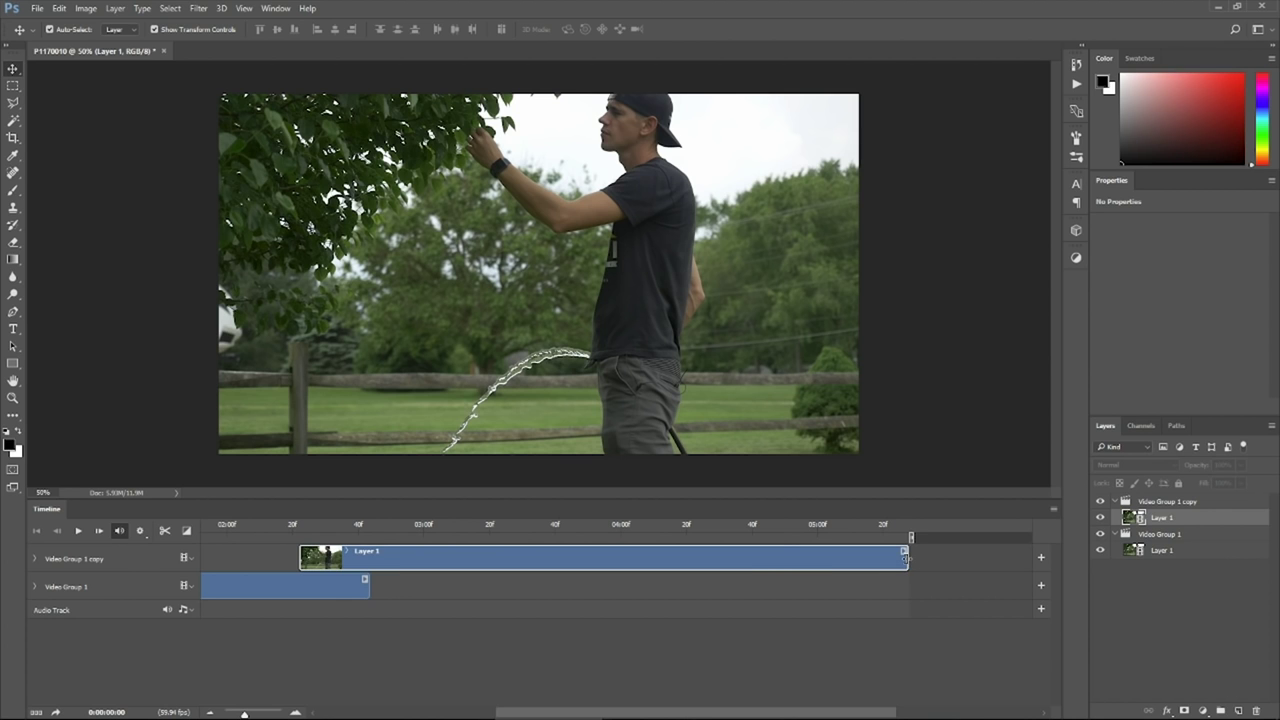
drag(907, 562, 701, 562)
drag(494, 566, 369, 566)
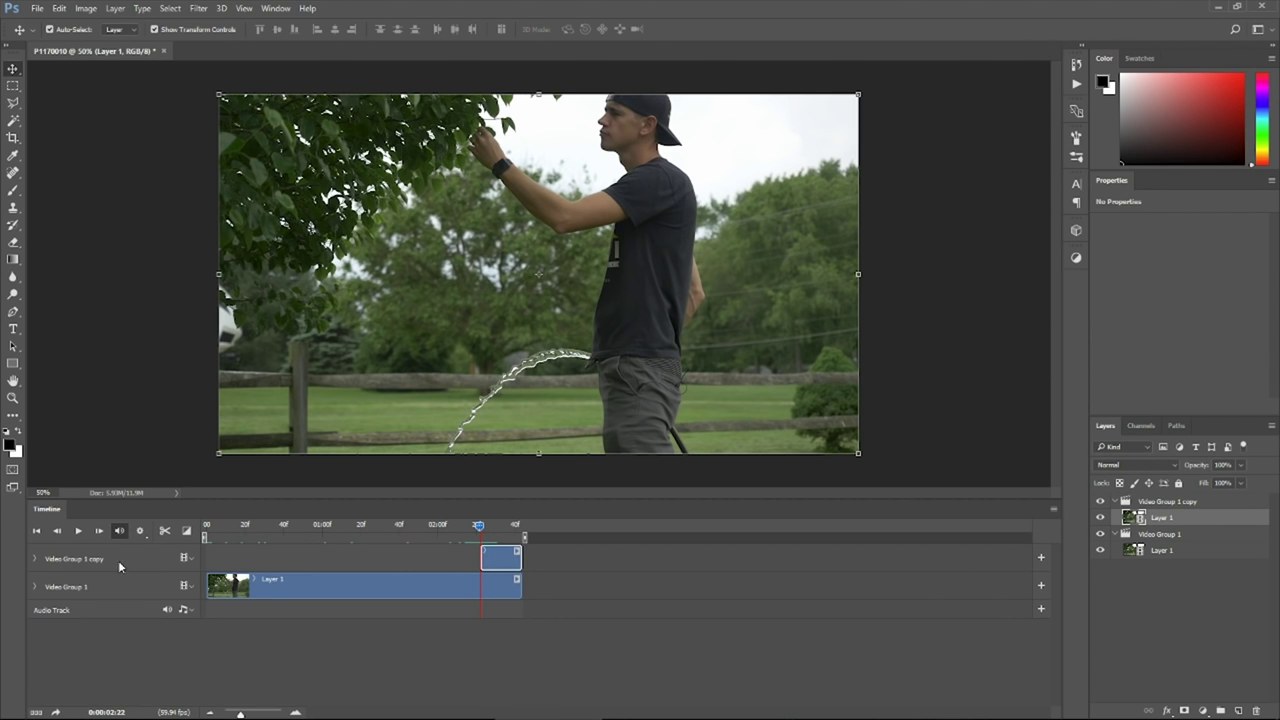
Keyframe the copy's opacity from 0% at the clip start to 100% at its end
click(35, 559)
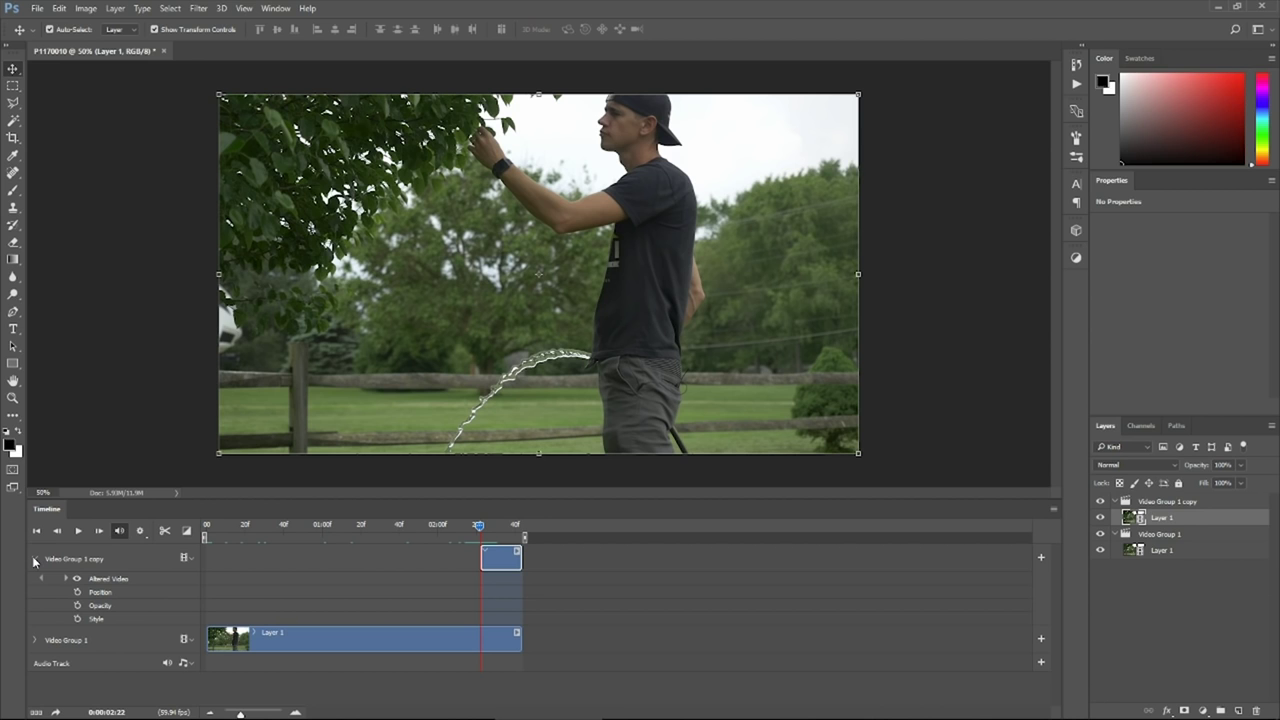
click(77, 605)
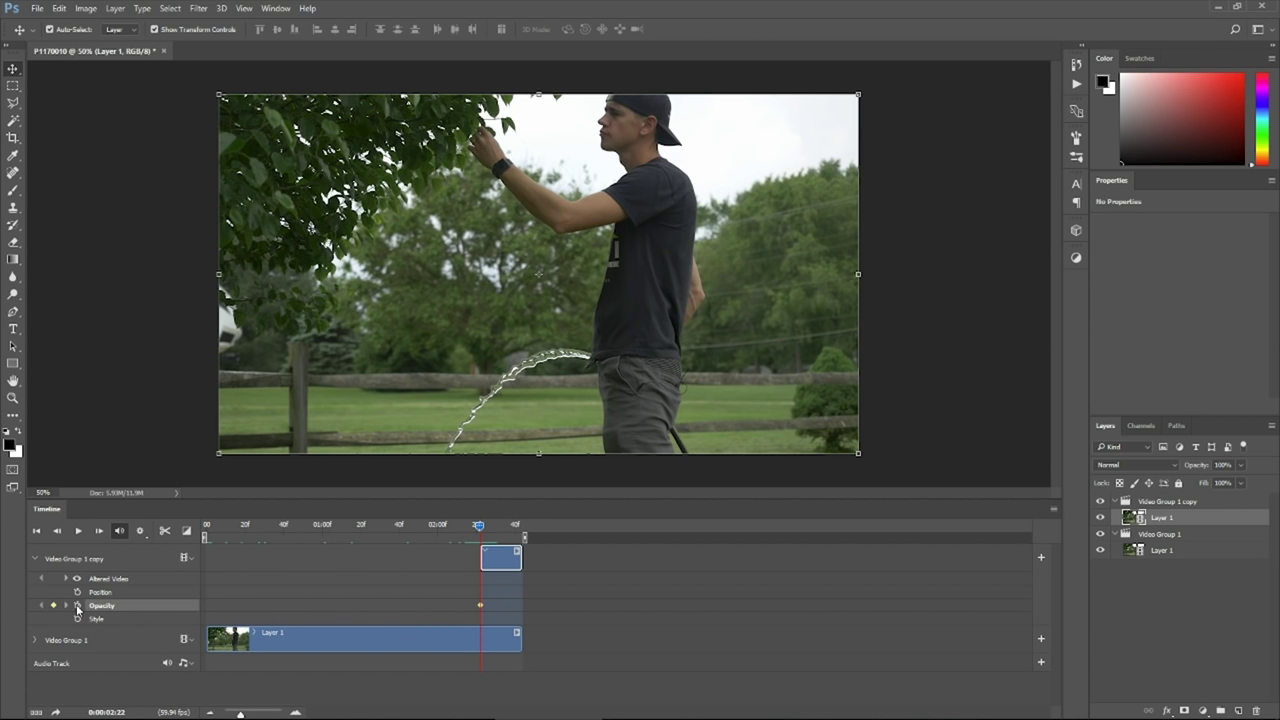
click(1241, 466)
drag(479, 525, 513, 528)
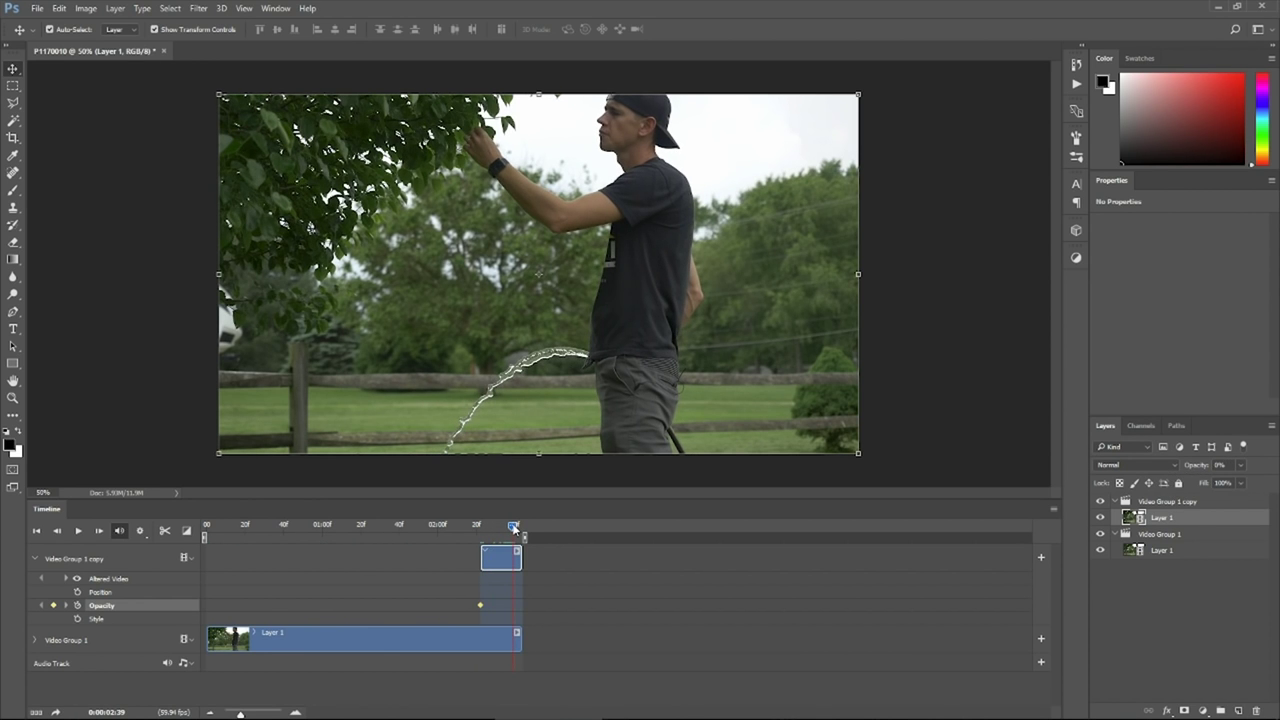
click(1243, 467)
drag(1267, 483, 1272, 483)
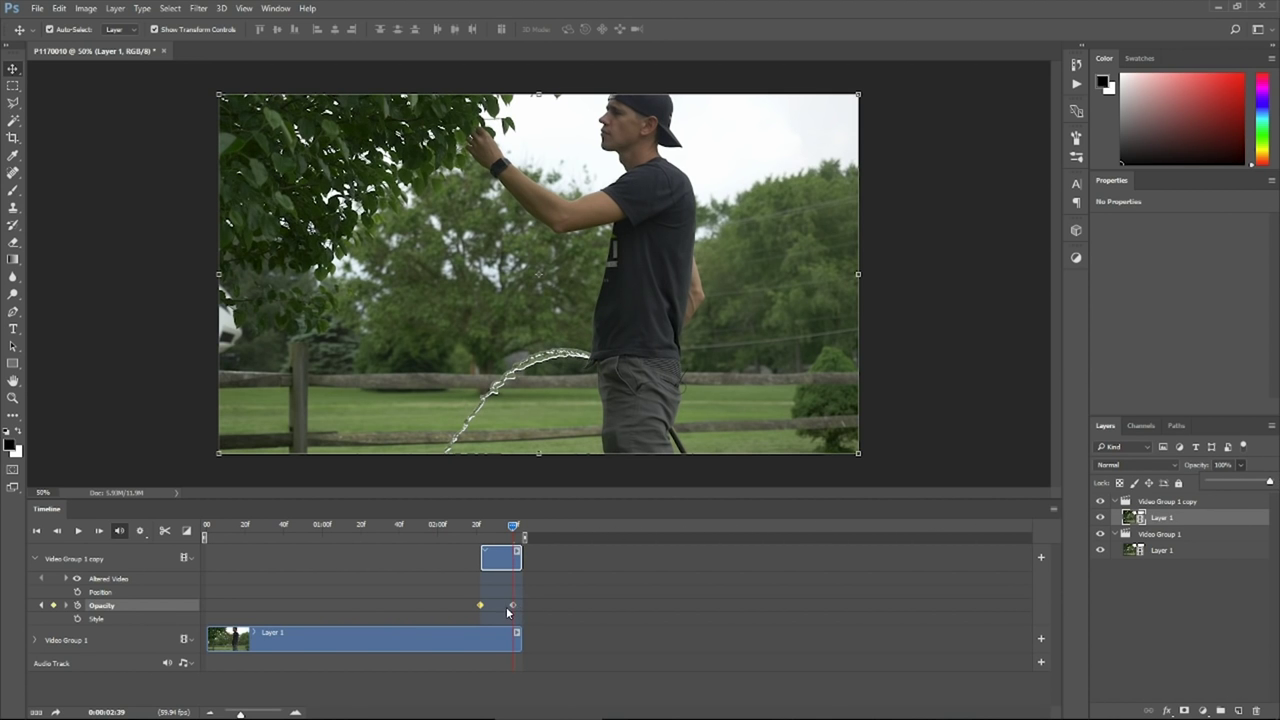
Play back the loop from before the fade to check the crossfade
drag(513, 525, 438, 530)
key(space)
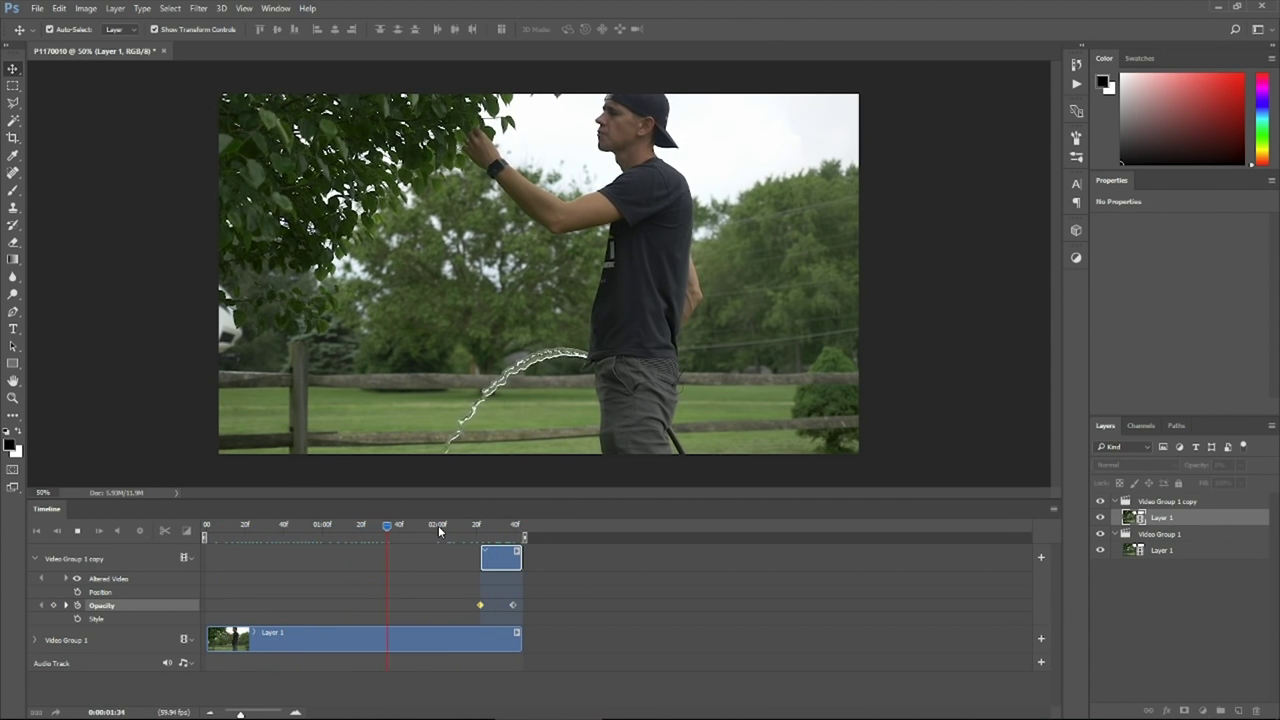
key(space)
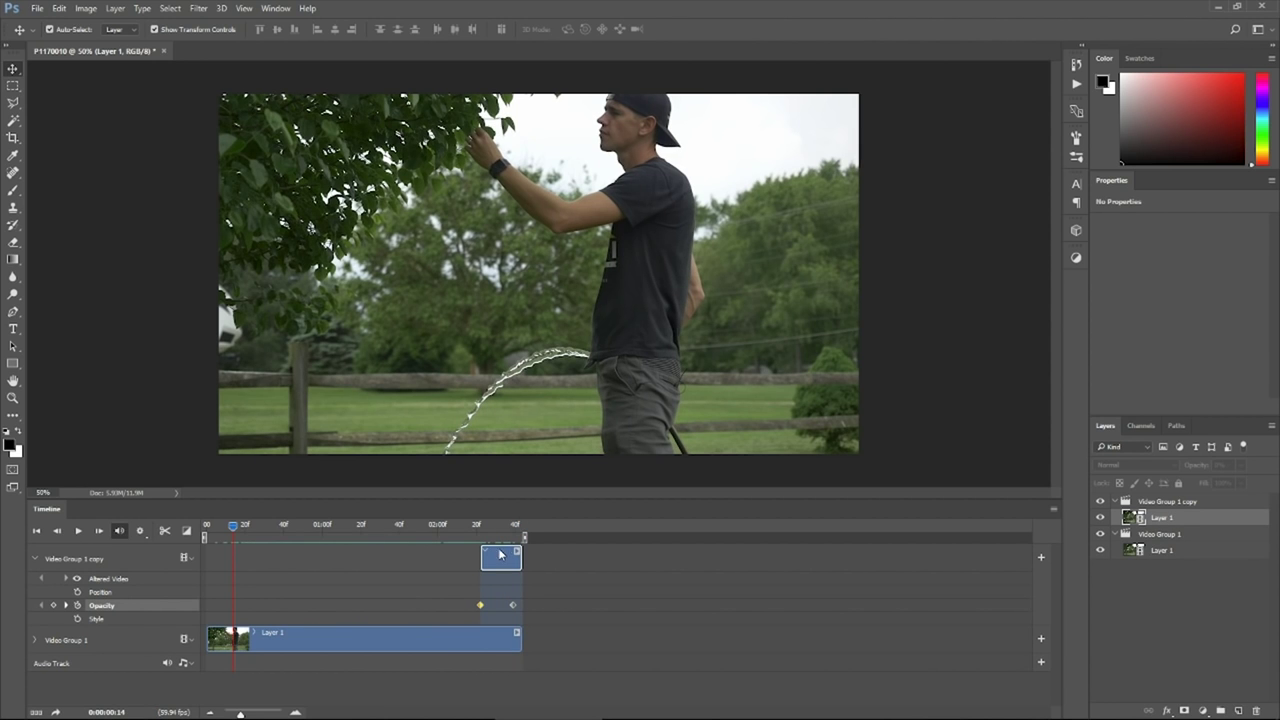
Duplicate Layer 1, move the copy to the top, rasterize it and align it to the timeline start
drag(383, 525, 458, 523)
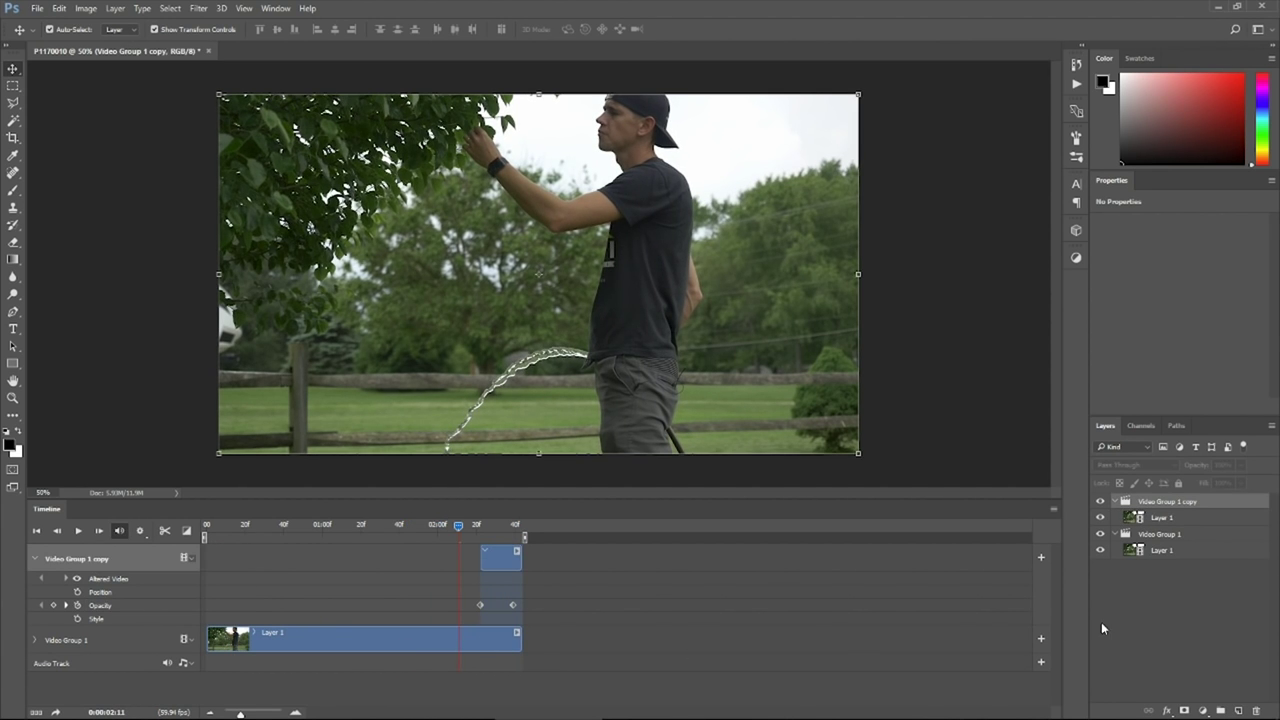
drag(1162, 561, 1238, 711)
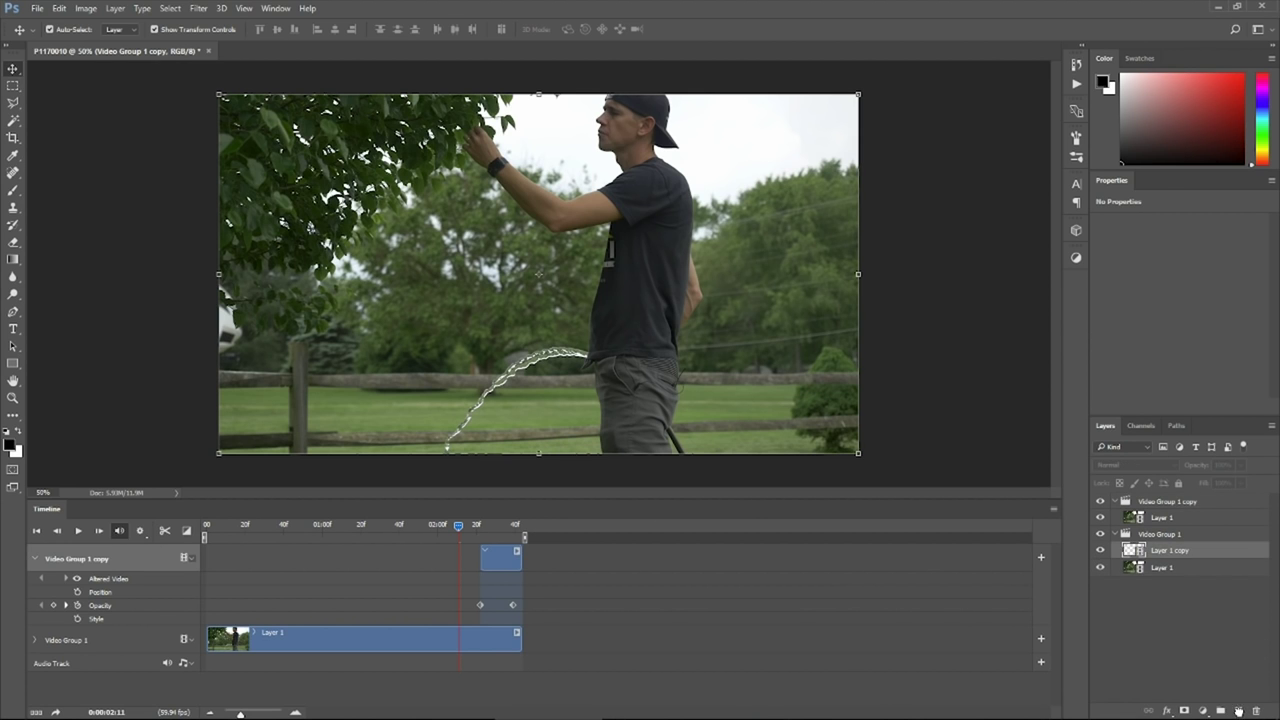
drag(1184, 552, 1184, 497)
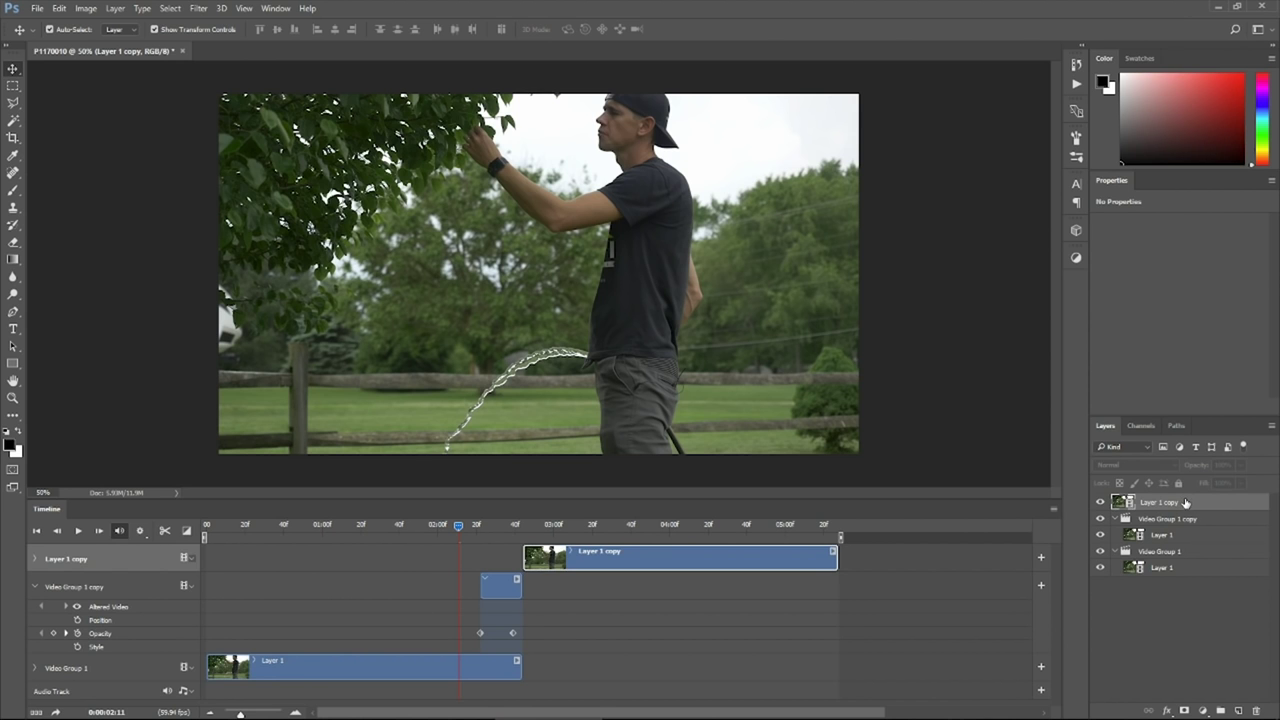
right_click(1185, 507)
click(1060, 346)
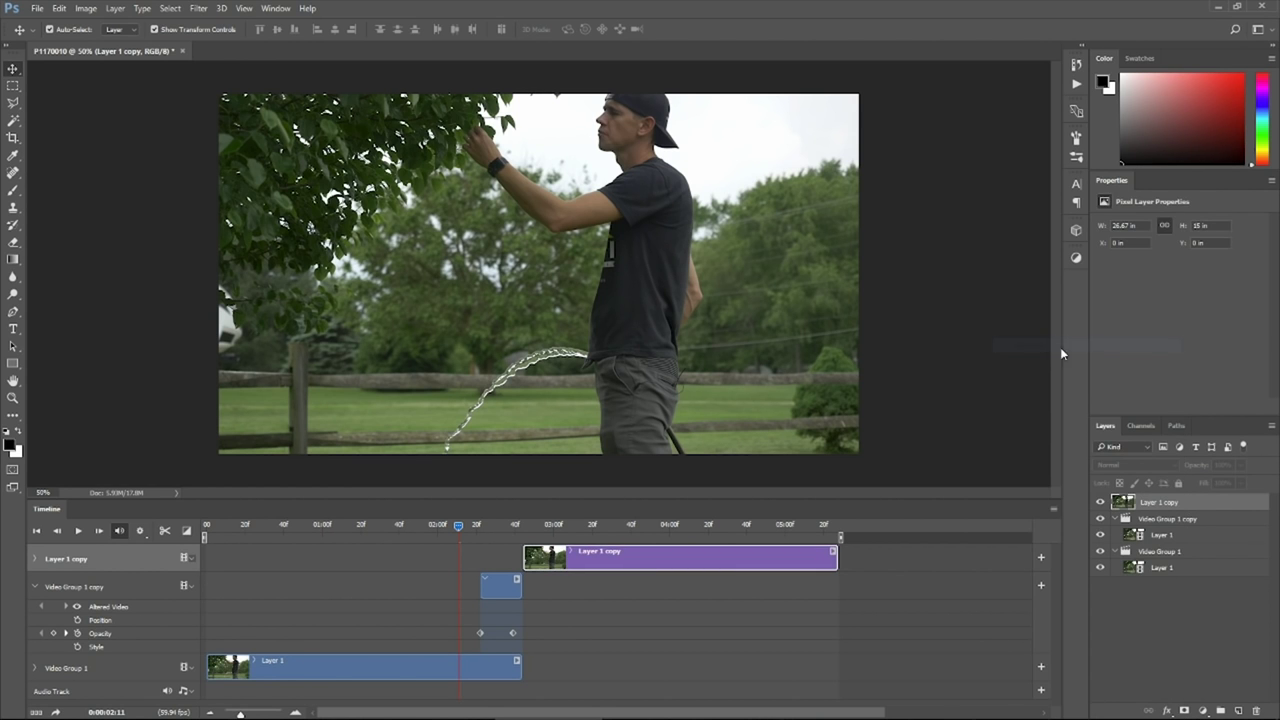
drag(829, 561, 512, 561)
mouse_move(458, 527)
mouse_down()
mouse_move(210, 540)
mouse_move(458, 530)
mouse_up()
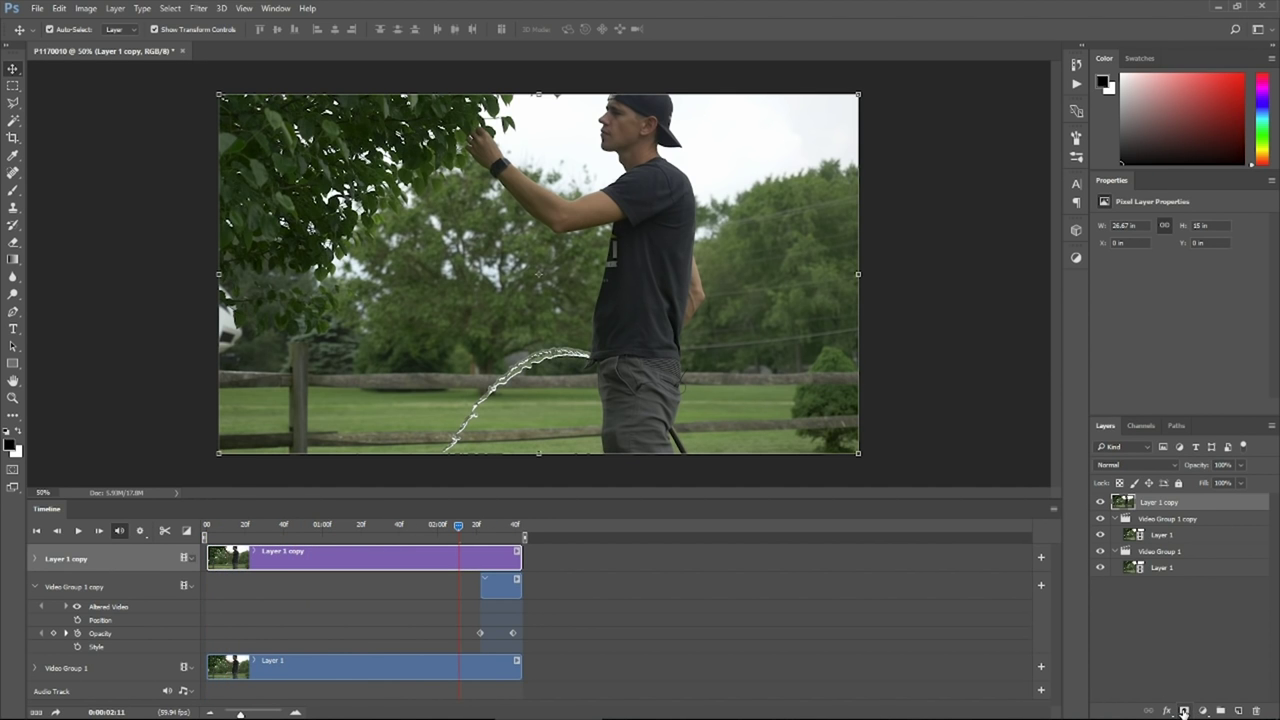
Add a layer mask to Layer 1 copy and paint the hose water spray back through it
click(1183, 711)
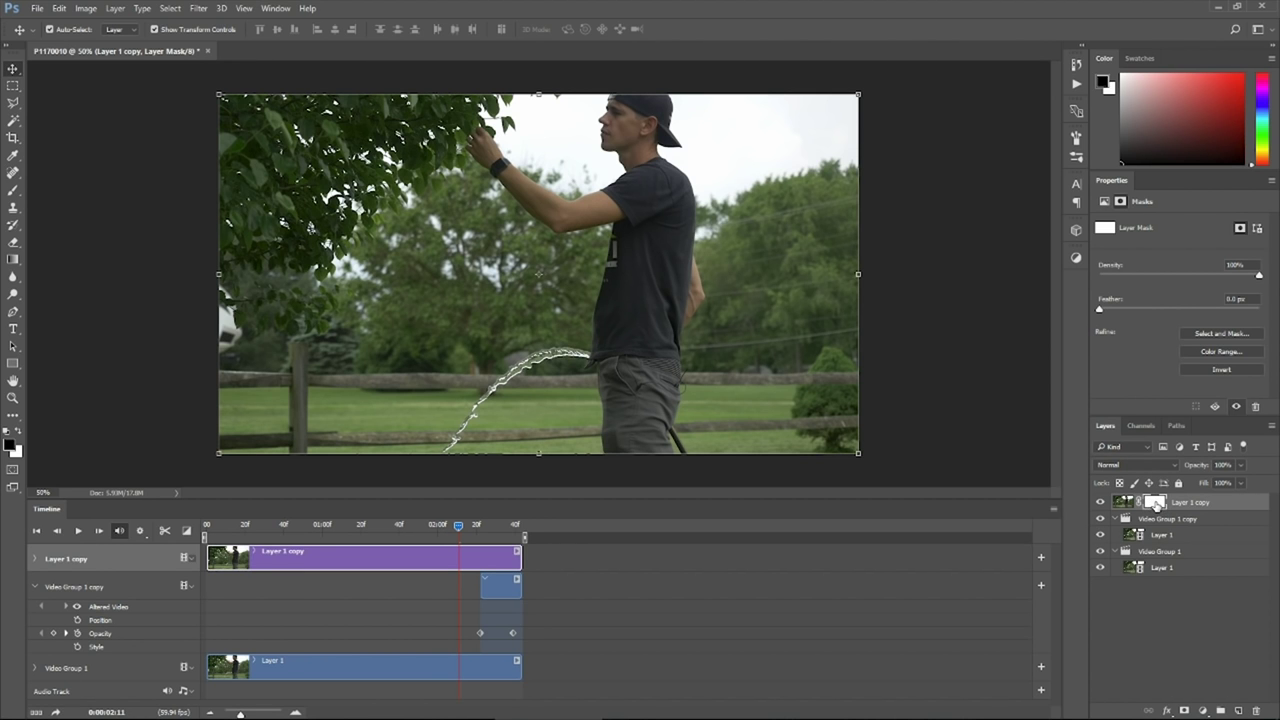
click(13, 189)
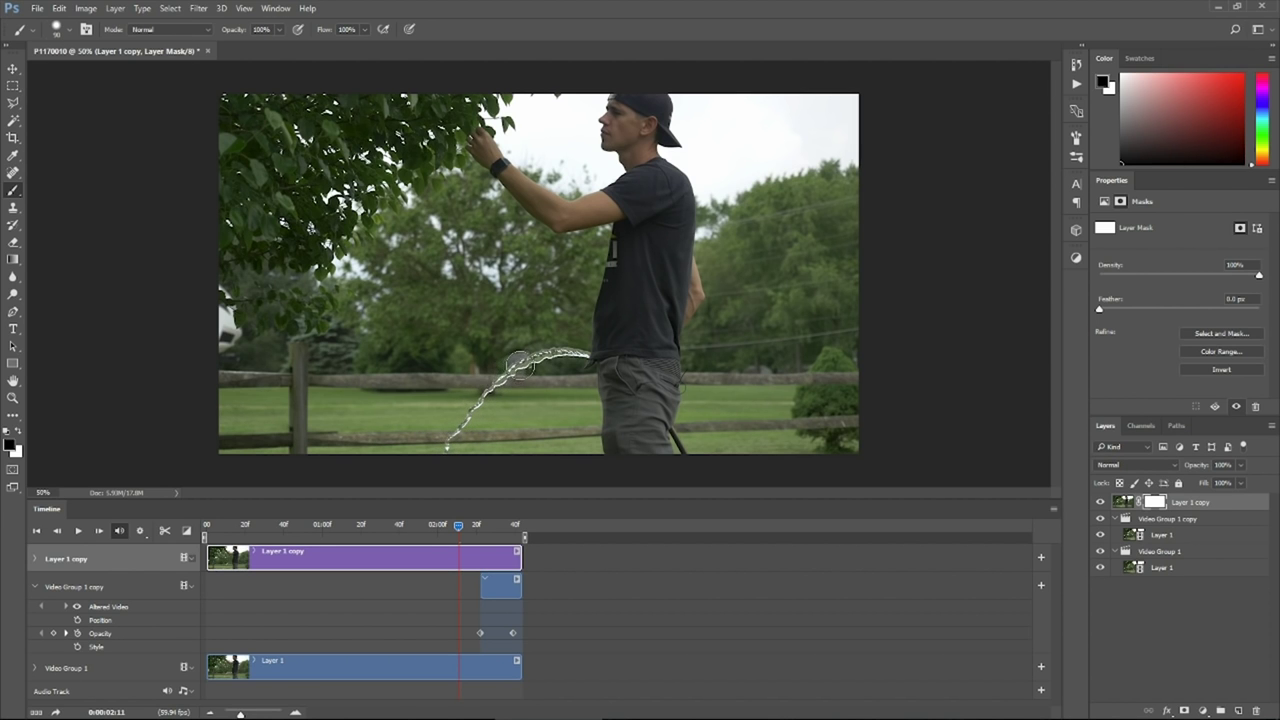
drag(573, 347, 576, 350)
drag(459, 528, 416, 529)
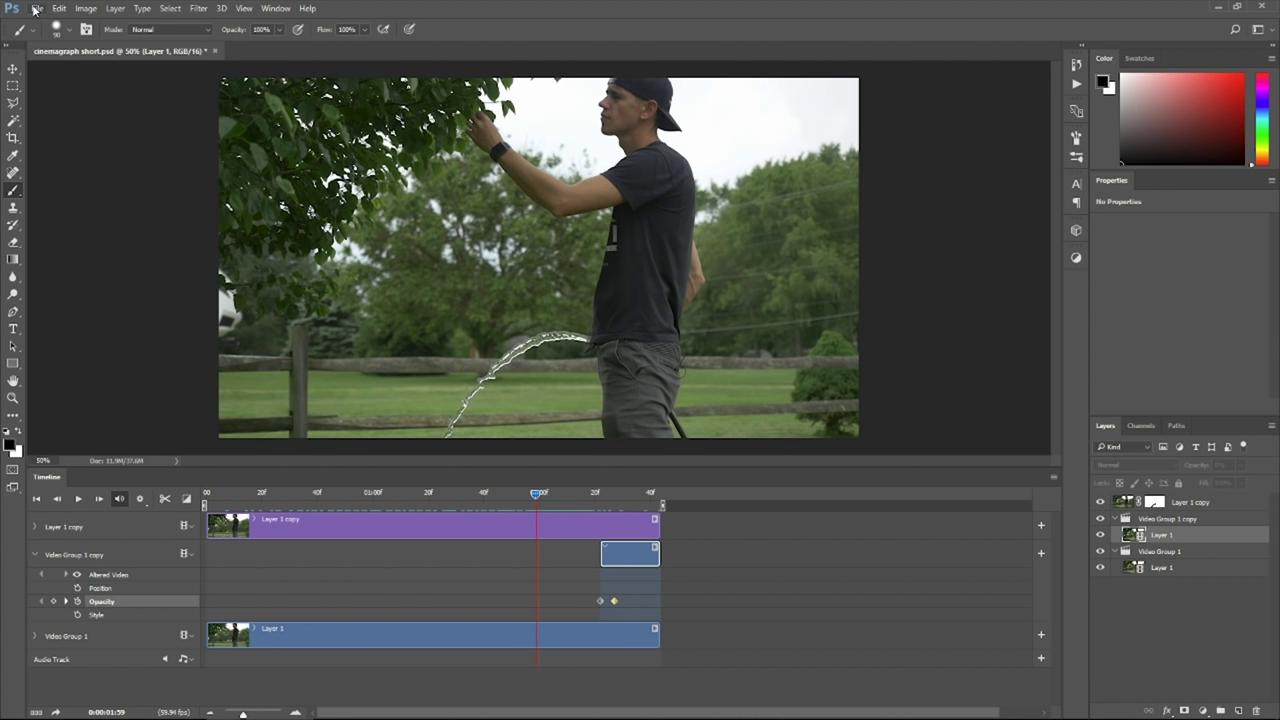
click(37, 9)
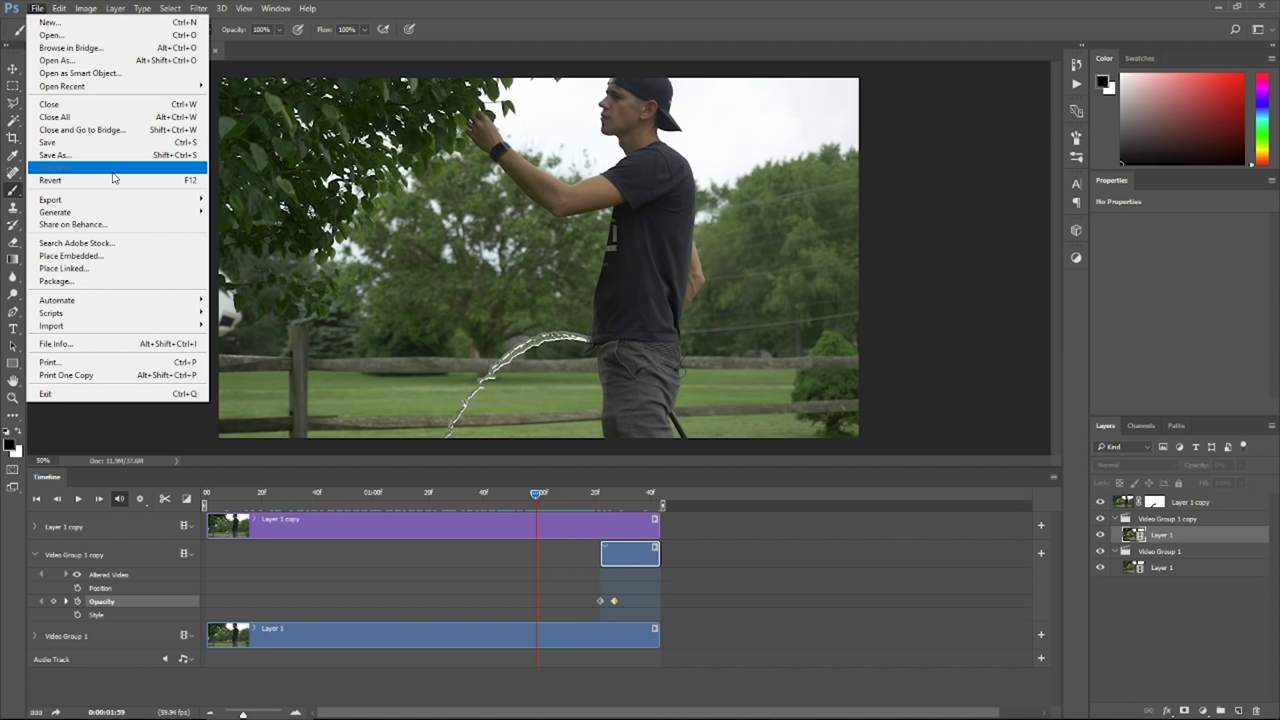
Open Render Video and edit the output file name to cinemagraph short
mouse_move(189, 203)
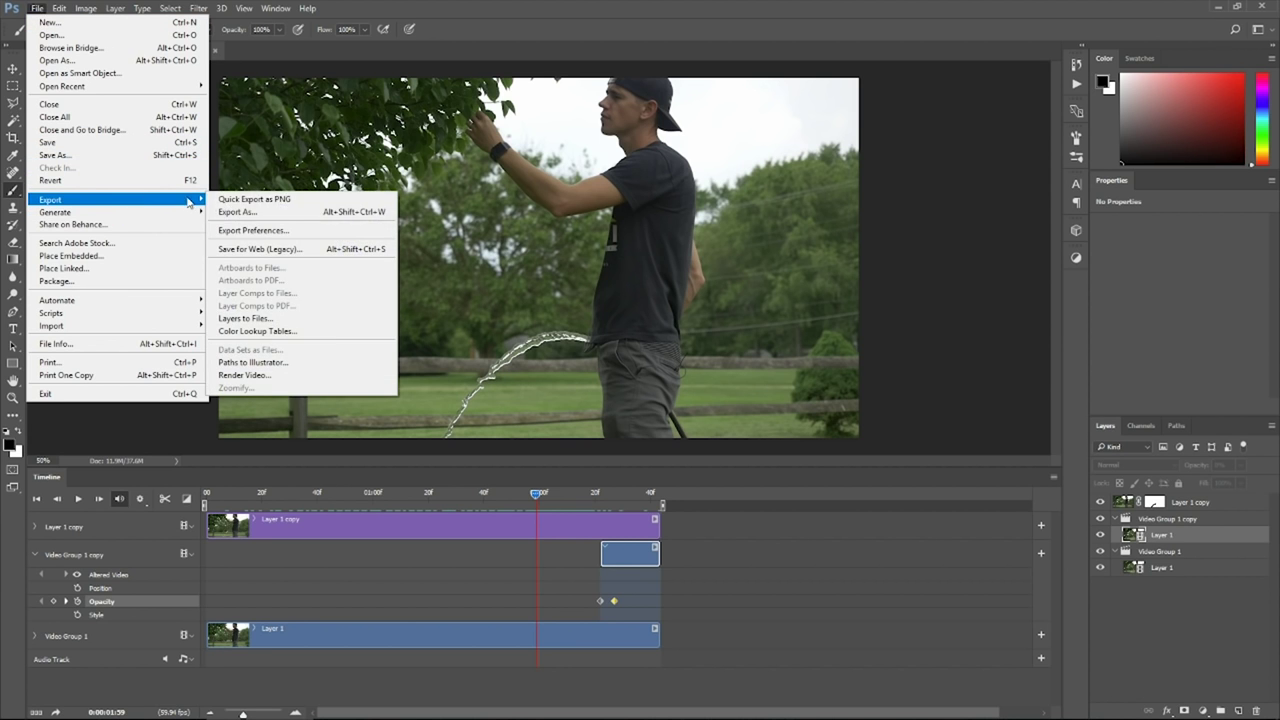
click(262, 376)
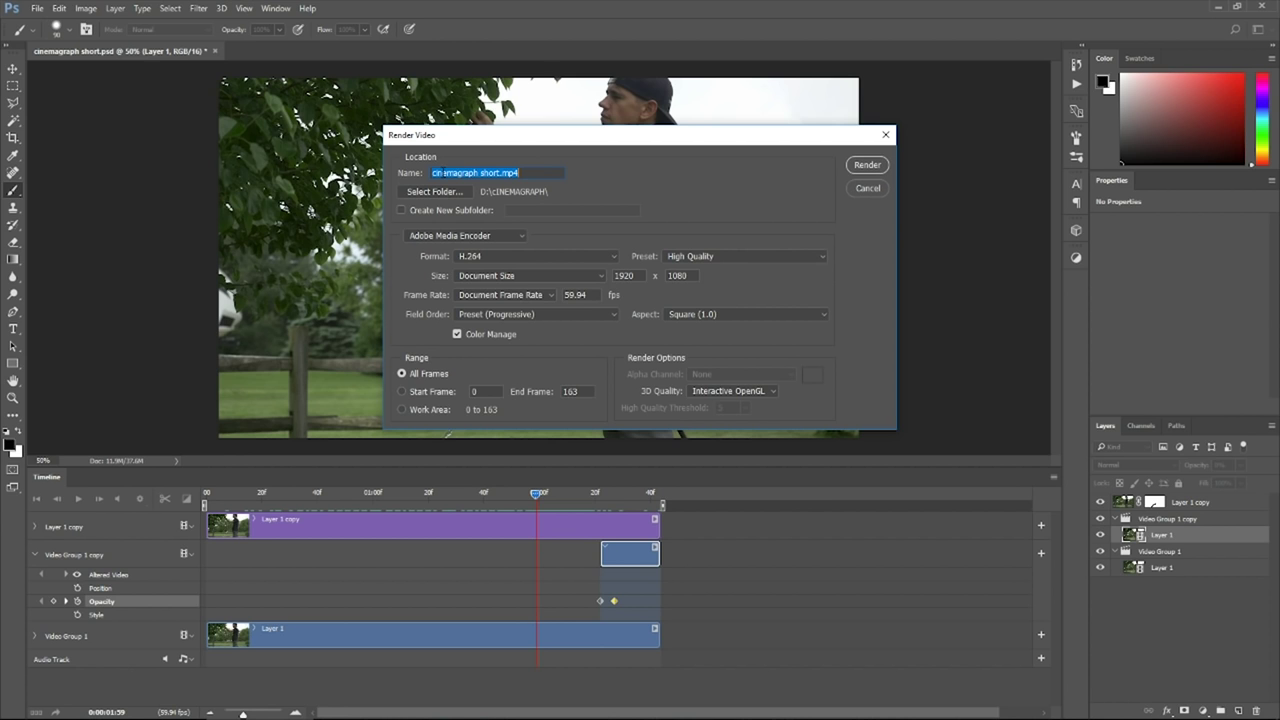
click(498, 172)
drag(432, 172, 494, 173)
Render into the cINEMAGRAPH folder and play the resulting cinemagraph short.mp4
click(448, 192)
scroll(640, 378, down, 2)
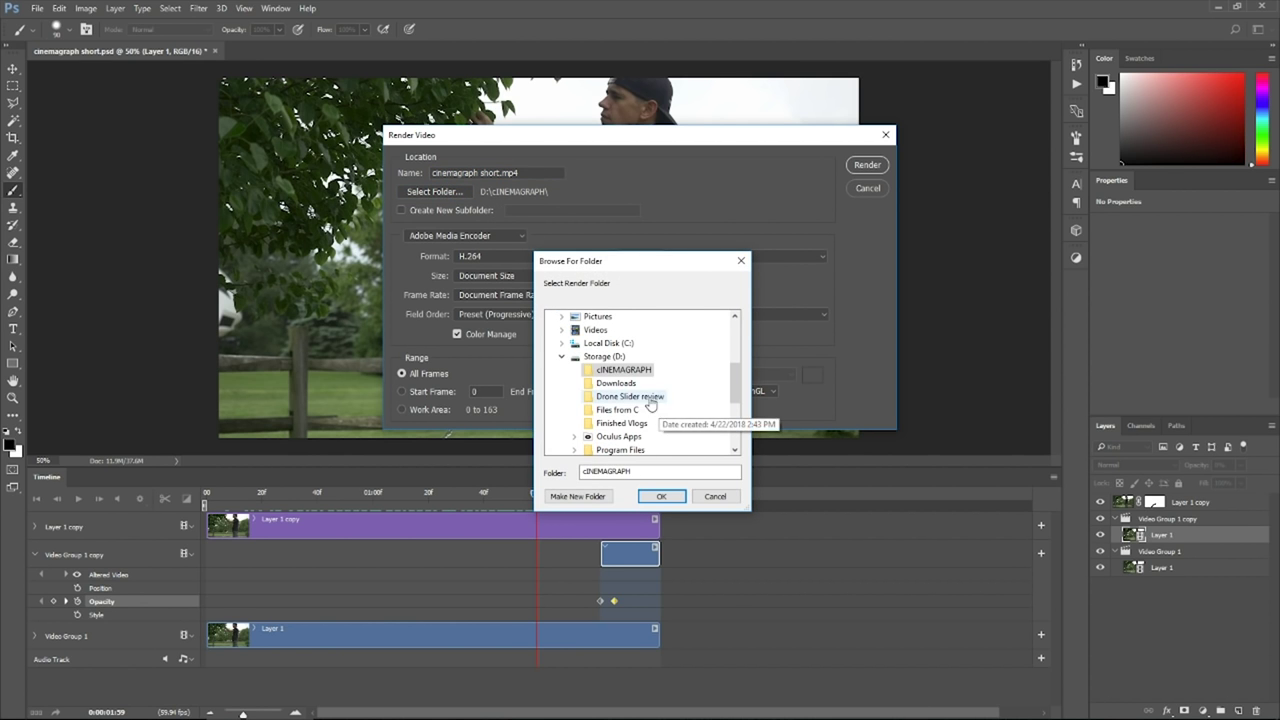
click(661, 496)
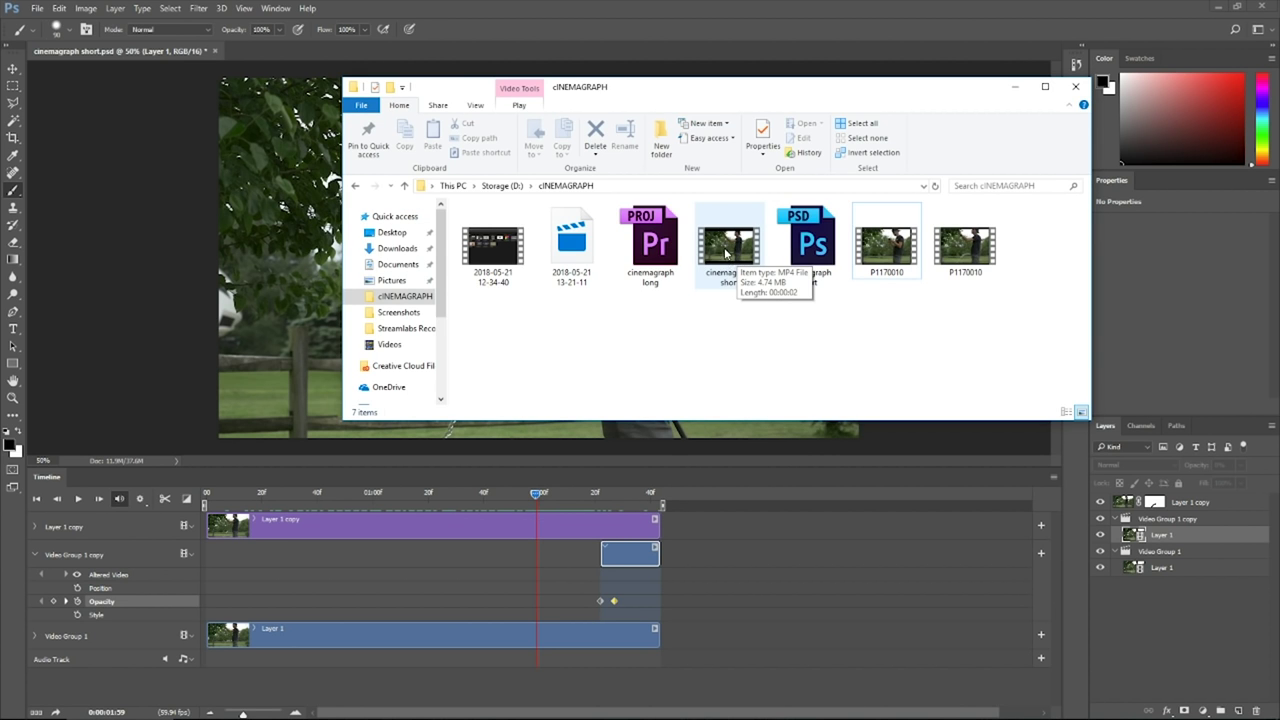
double_click(726, 254)
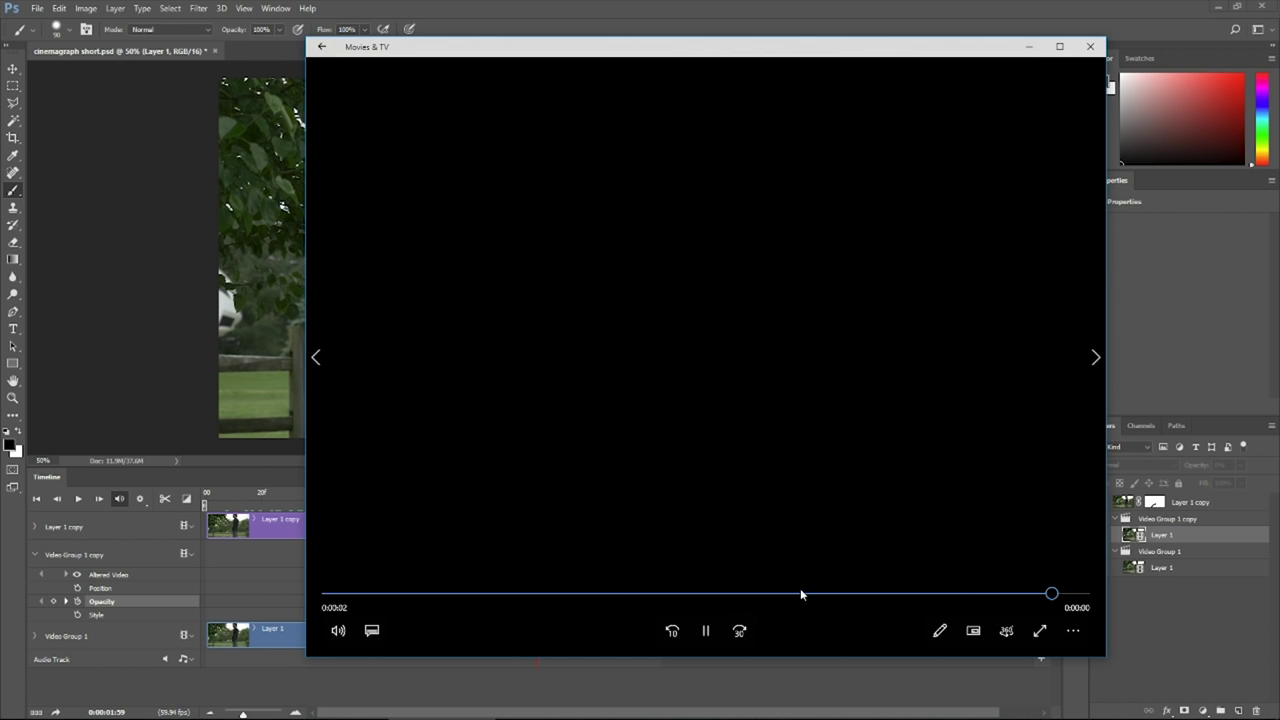
Close the Movies & TV player and switch to the empty cinemagraph long Premiere project
click(1089, 50)
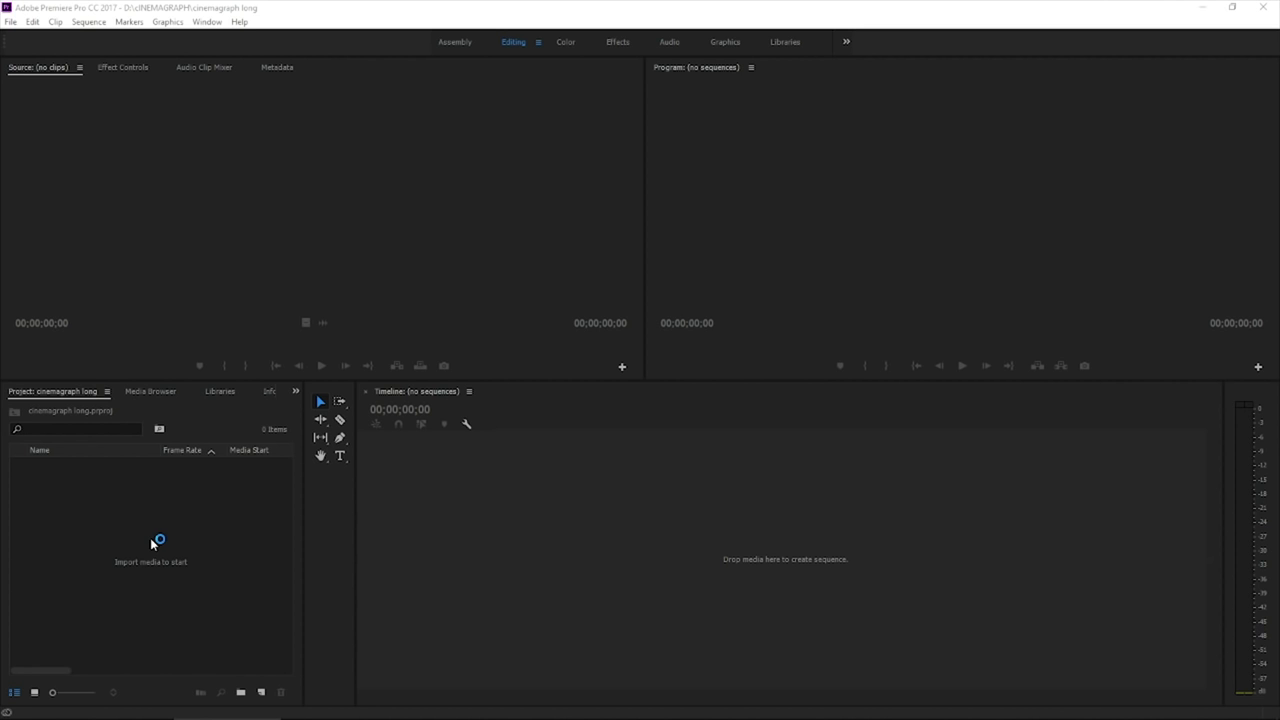
click(160, 544)
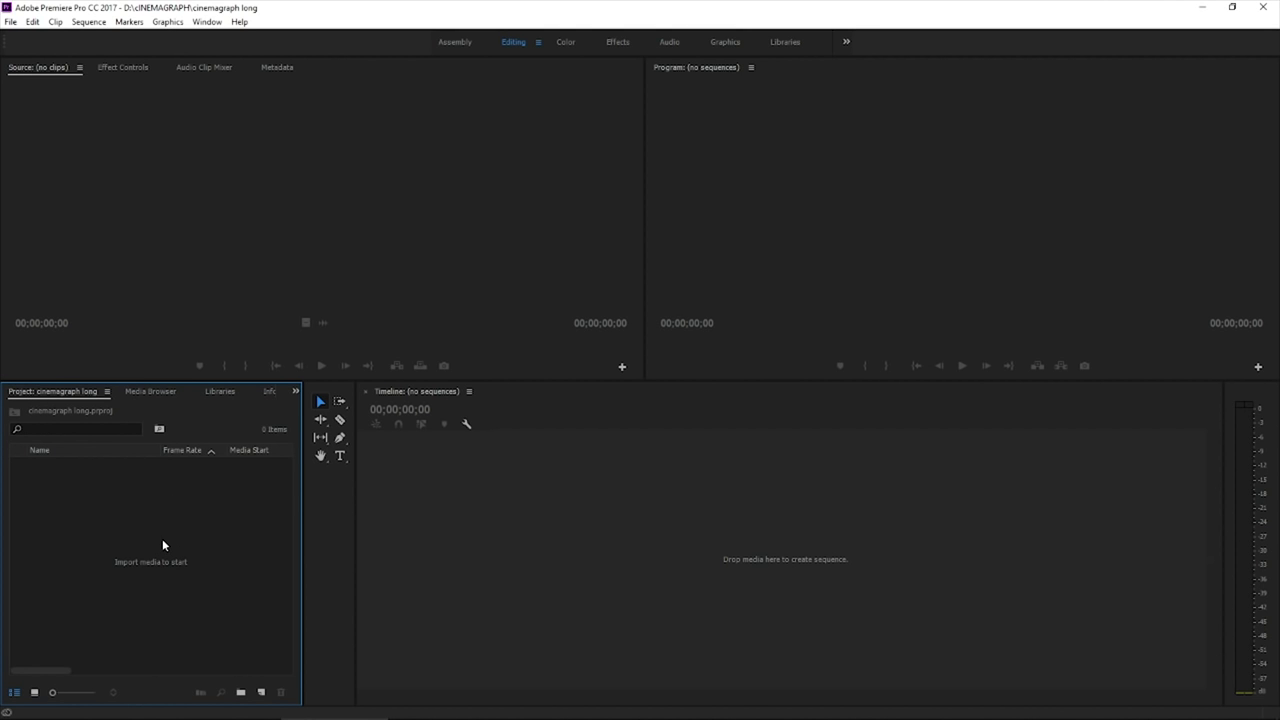
Import cinemagraph short.mp4 and create a sequence from it
double_click(163, 545)
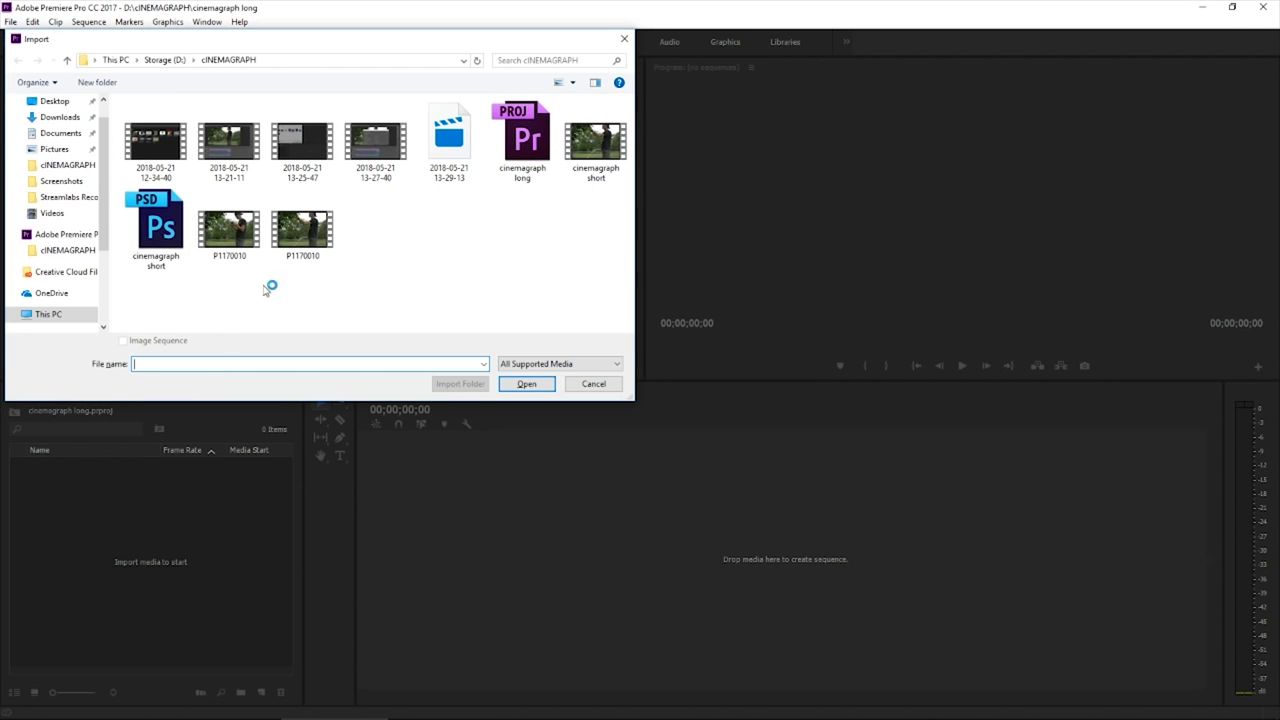
click(594, 147)
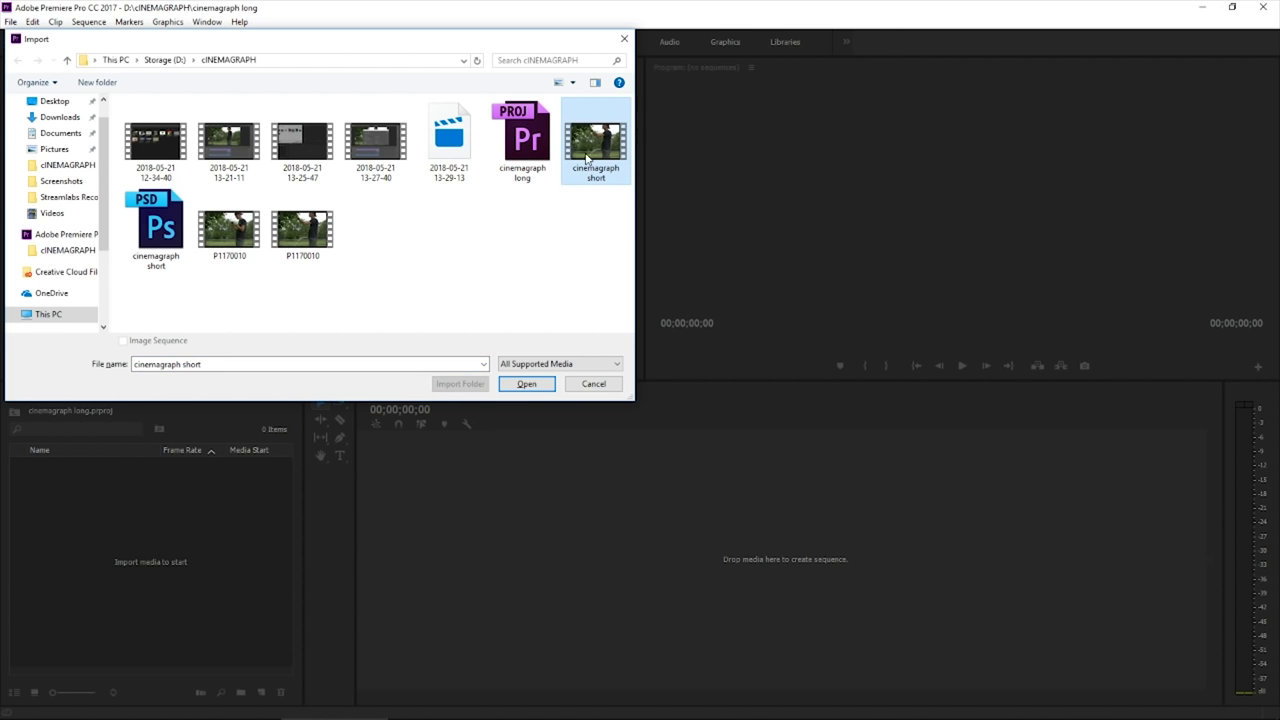
click(526, 384)
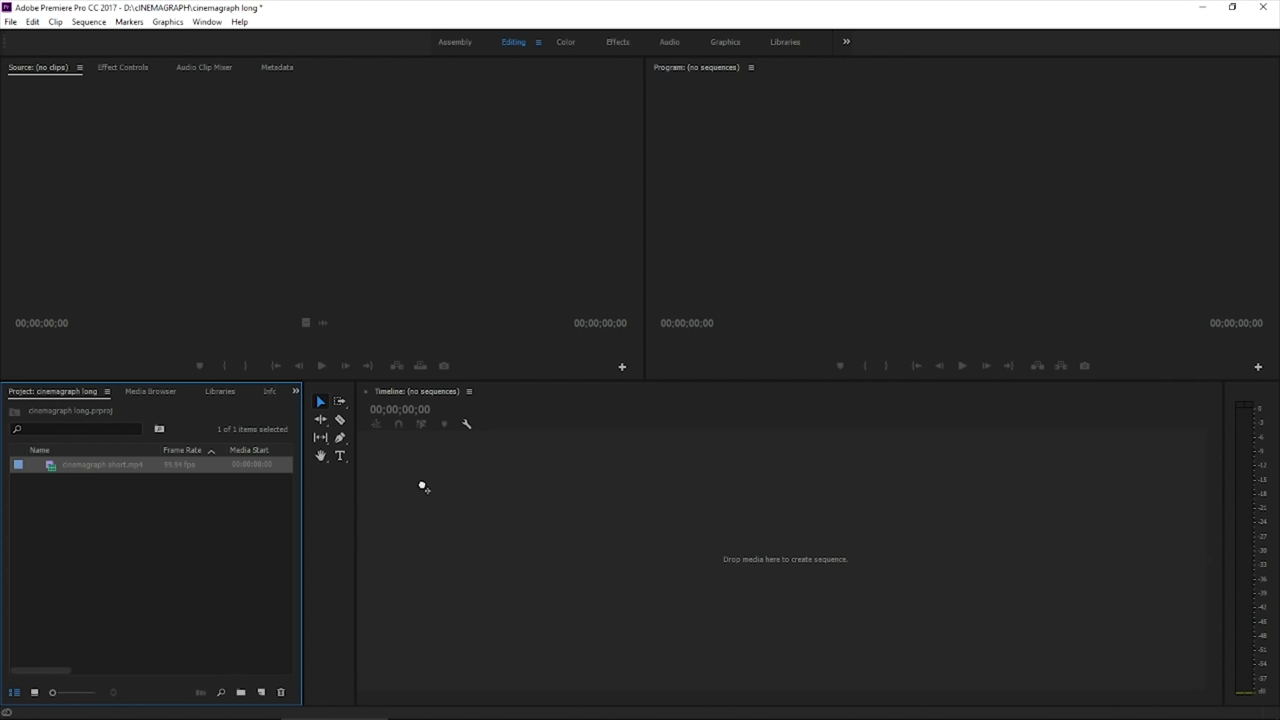
drag(428, 489, 432, 492)
Paste four more copies of the clip end to end, extending the sequence to about 30 seconds
drag(850, 421, 840, 437)
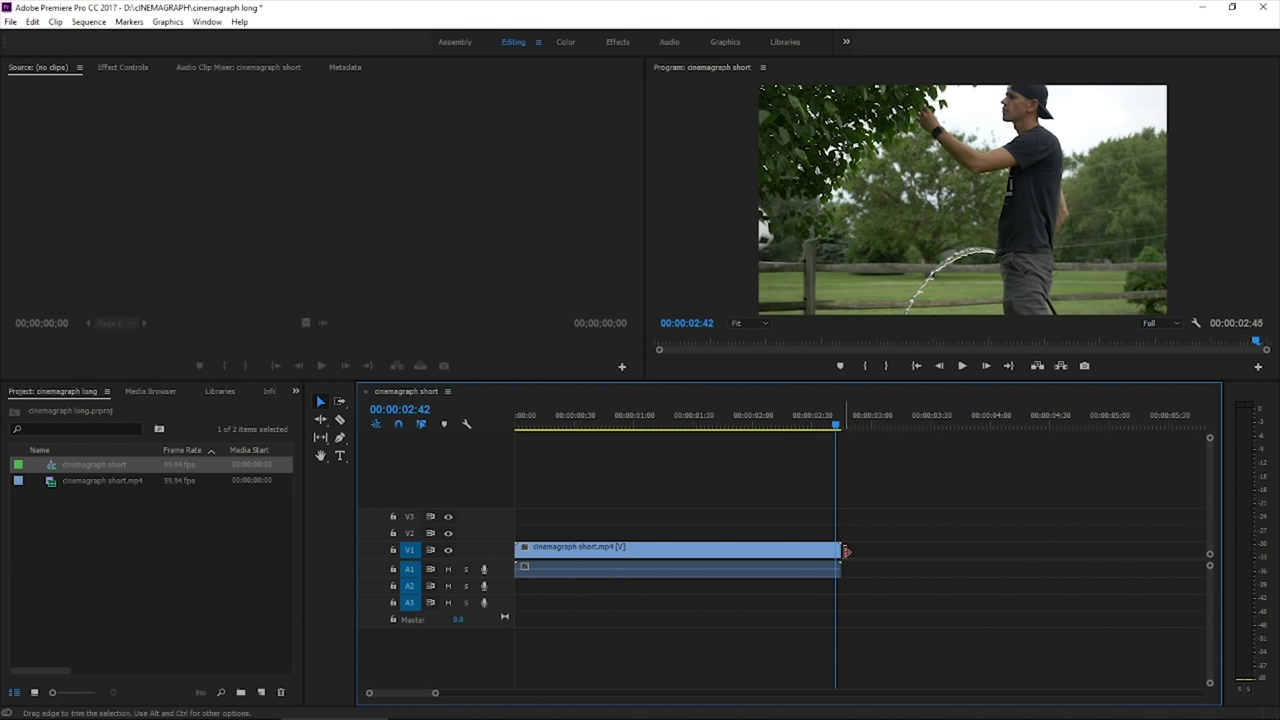
key(Right)
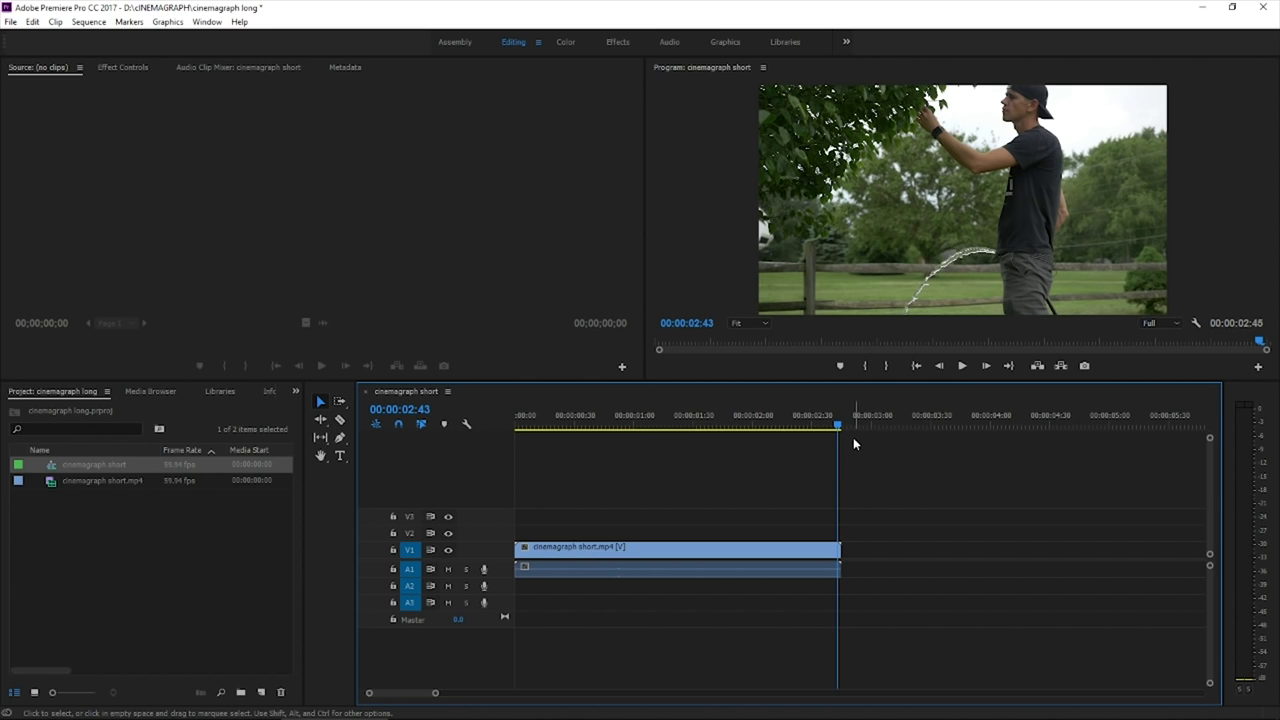
key(Home)
click(651, 553)
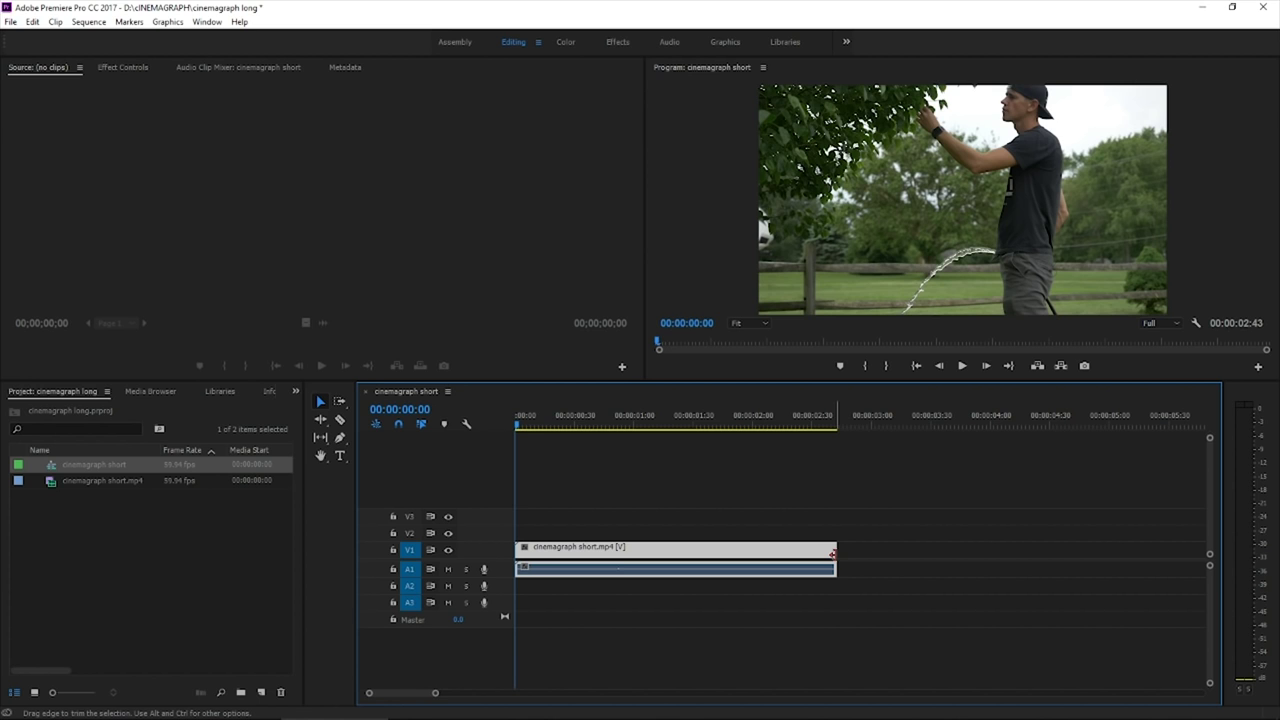
key(End)
key(ctrl+v)
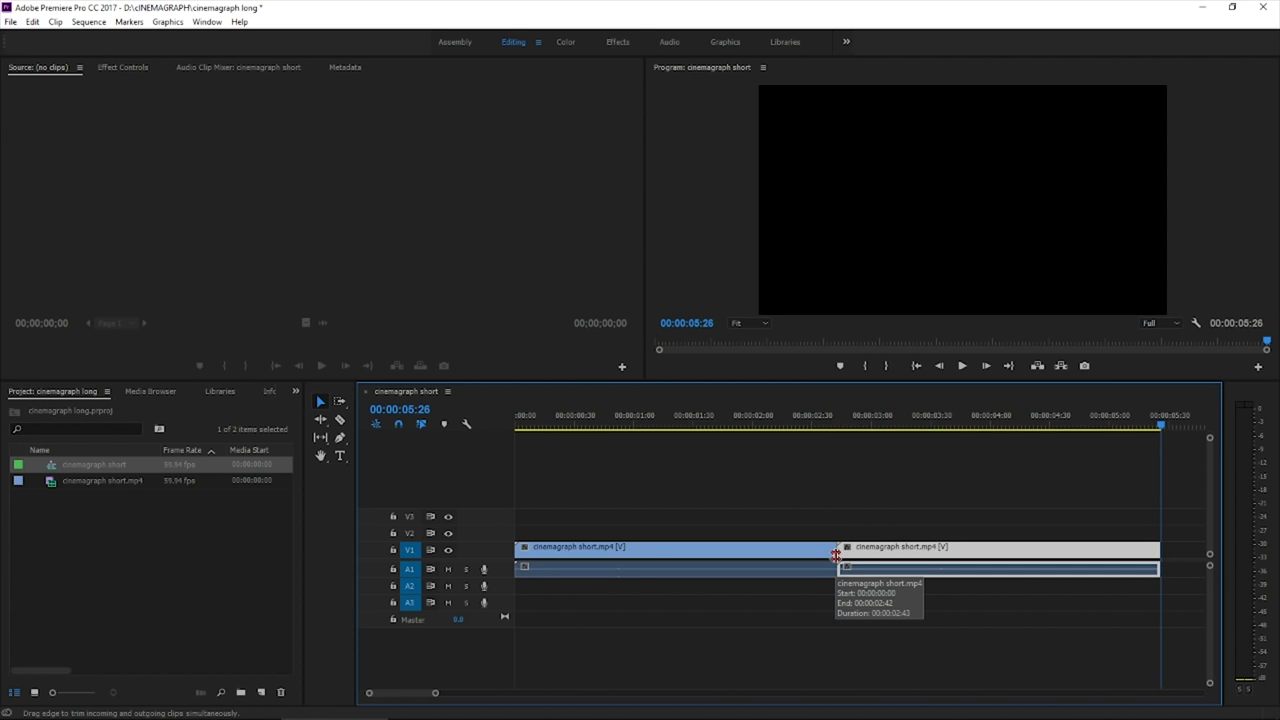
key(ctrl+v)
key(ctrl+v)
key(ctrl+v)
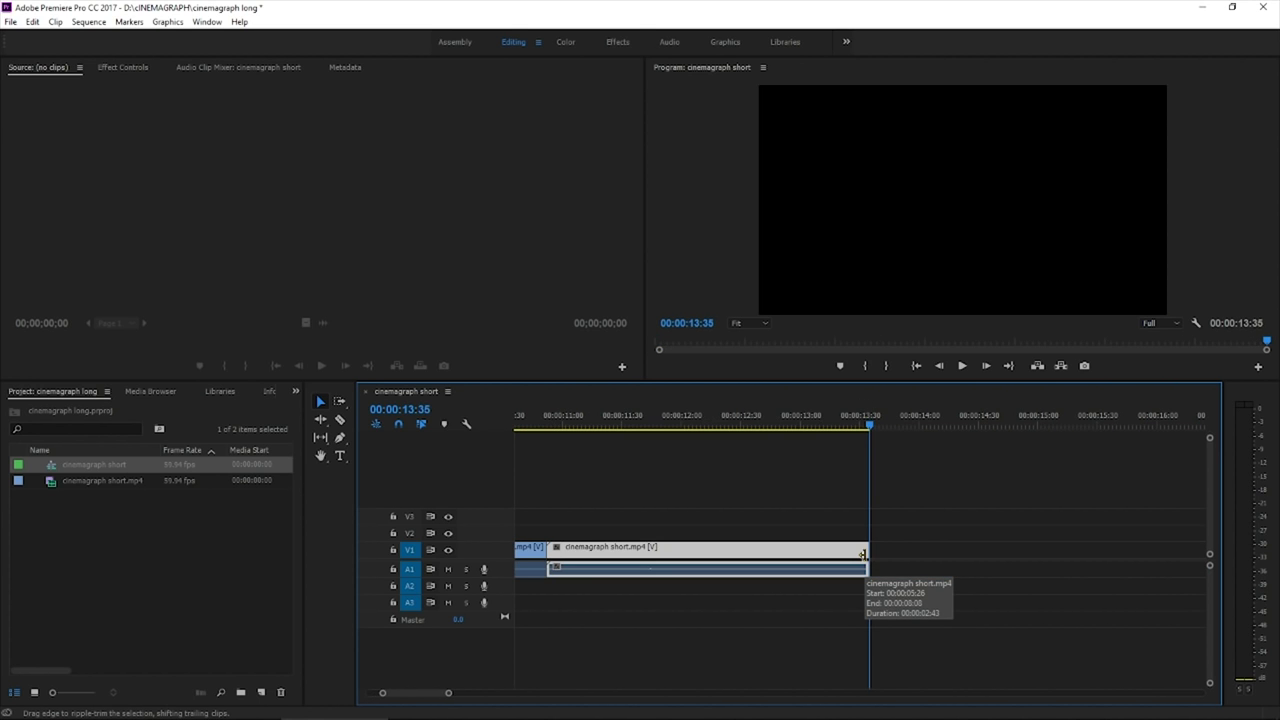
key(ctrl+v)
key(ctrl+v)
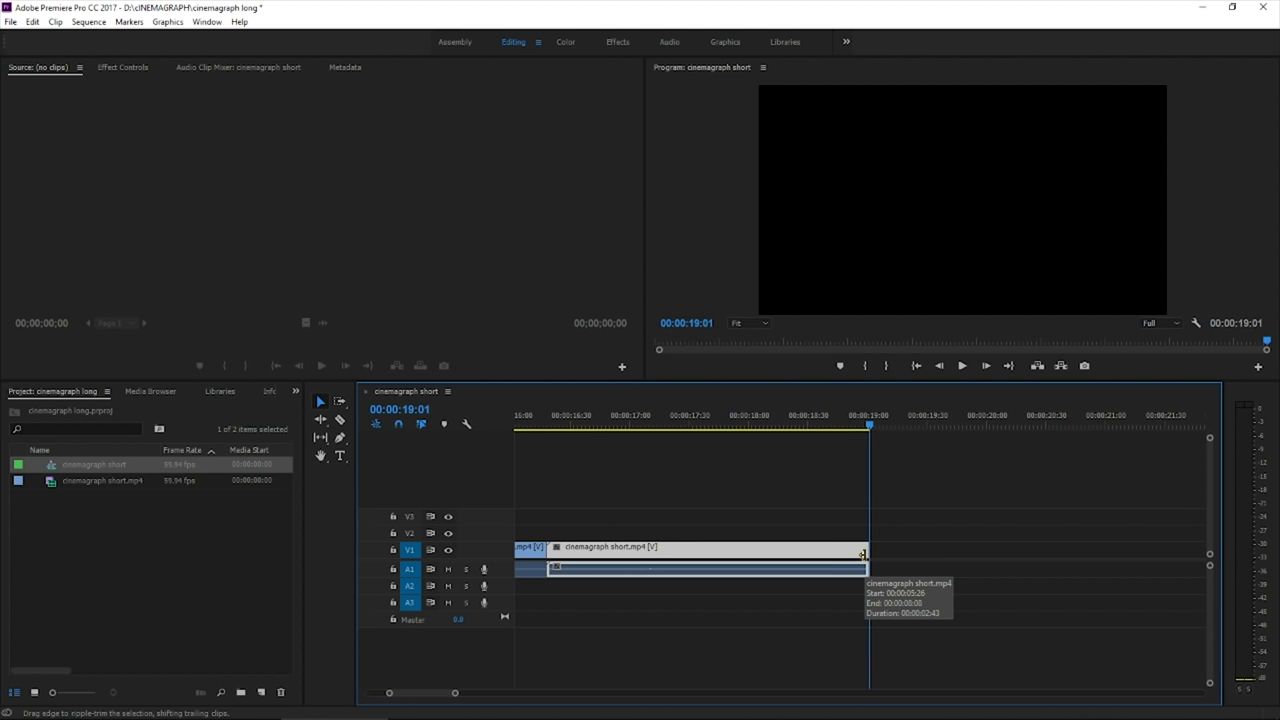
key(ctrl+v)
key(ctrl+v)
key(ctrl+v)
Fit the whole sequence in the timeline and play the loop from the start
key(backslash)
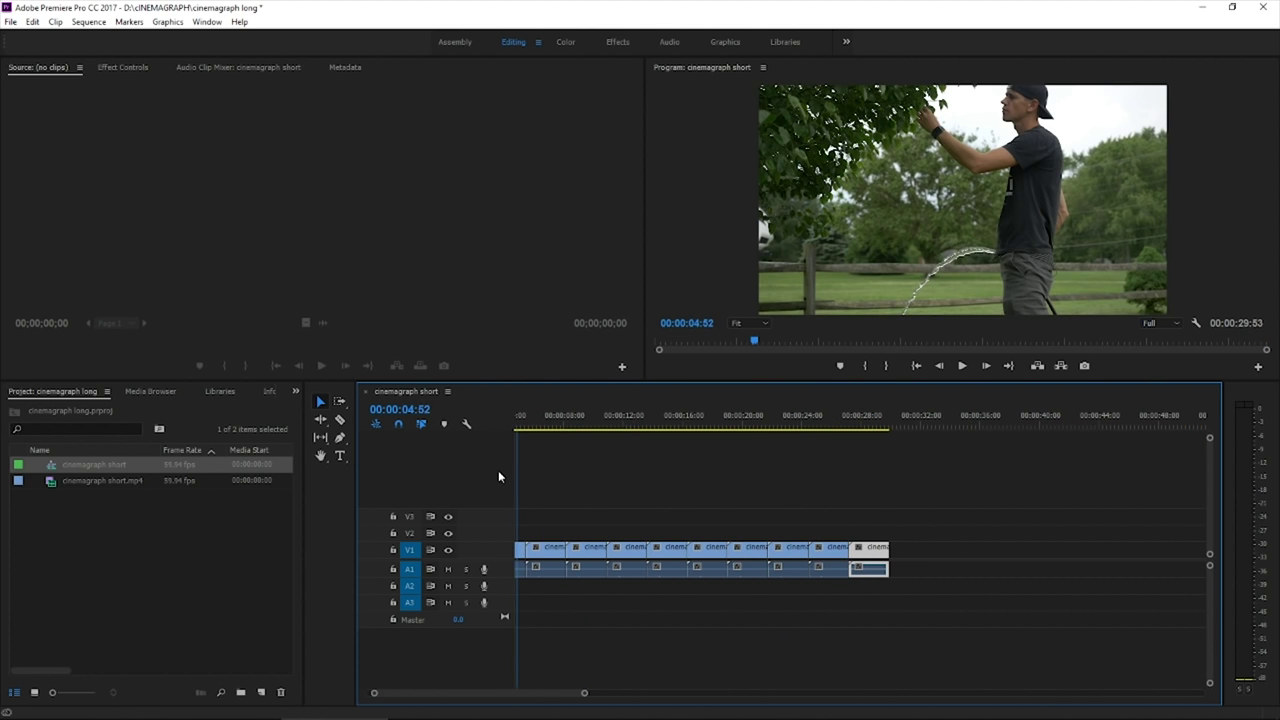
mouse_move(536, 483)
mouse_down()
mouse_move(608, 491)
mouse_move(544, 502)
mouse_up()
key(space)
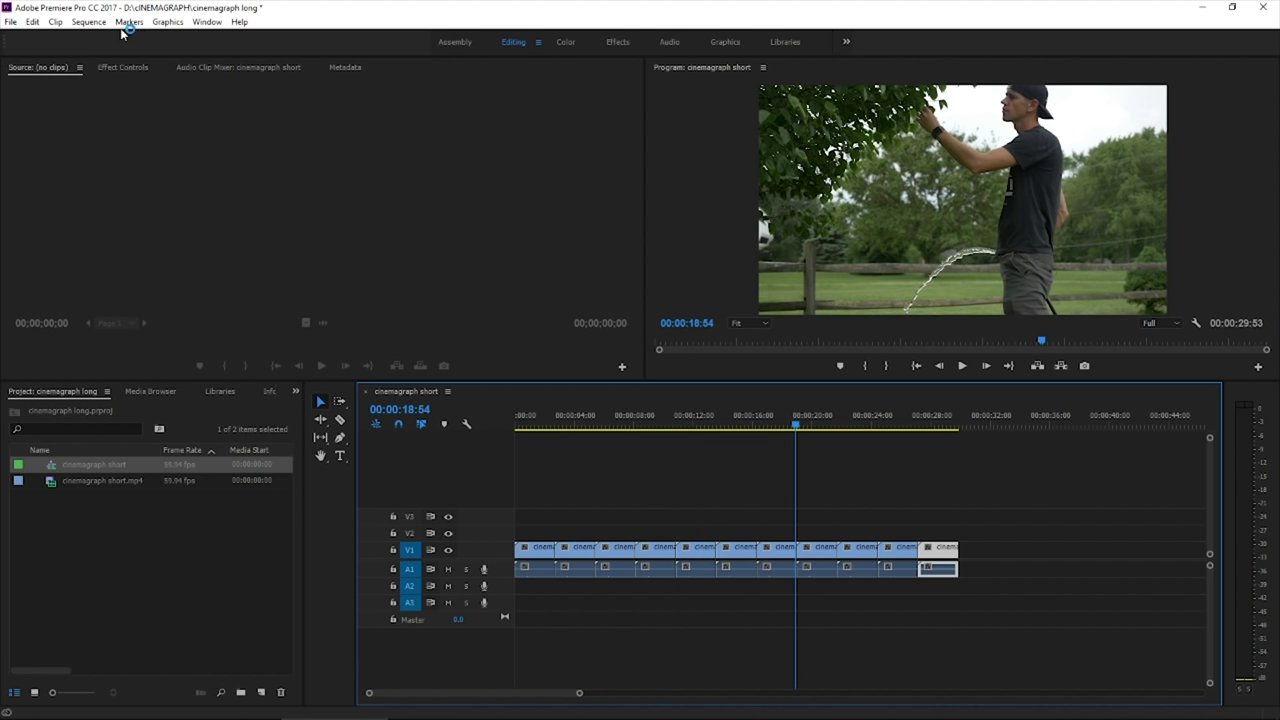
Open Export Media and set the Source Range to Entire Sequence
click(10, 21)
mouse_move(137, 403)
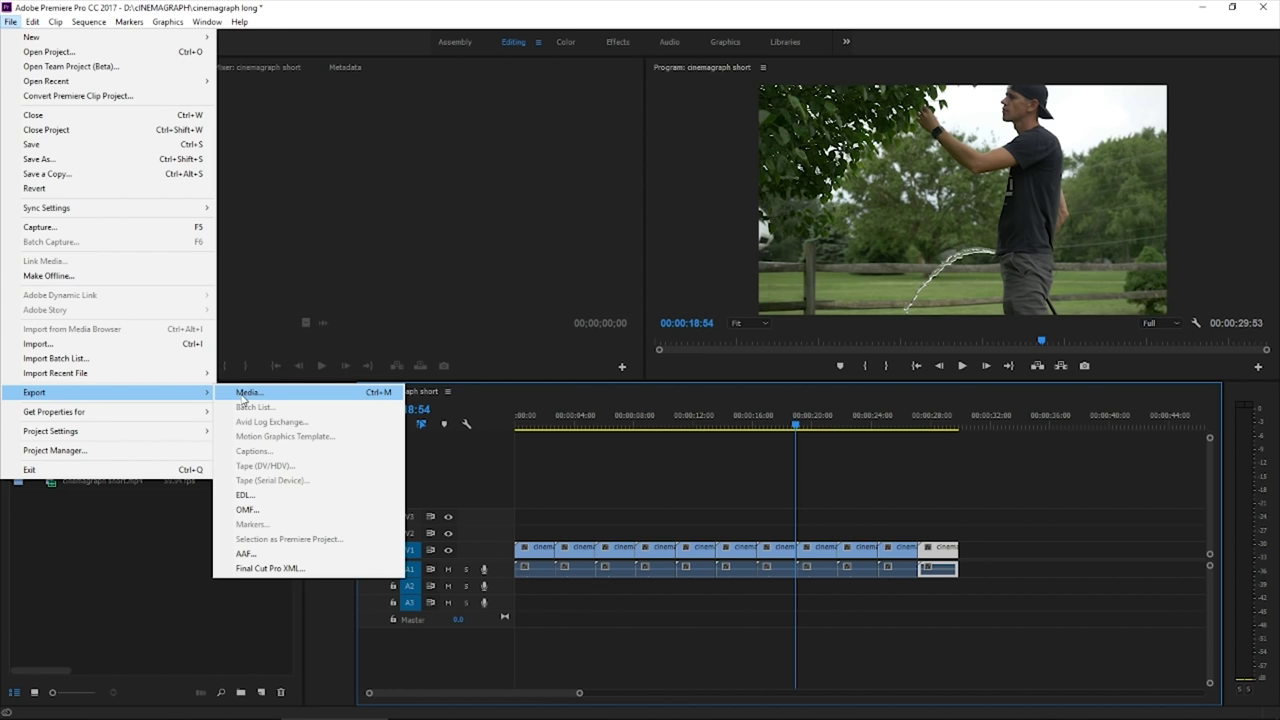
click(307, 396)
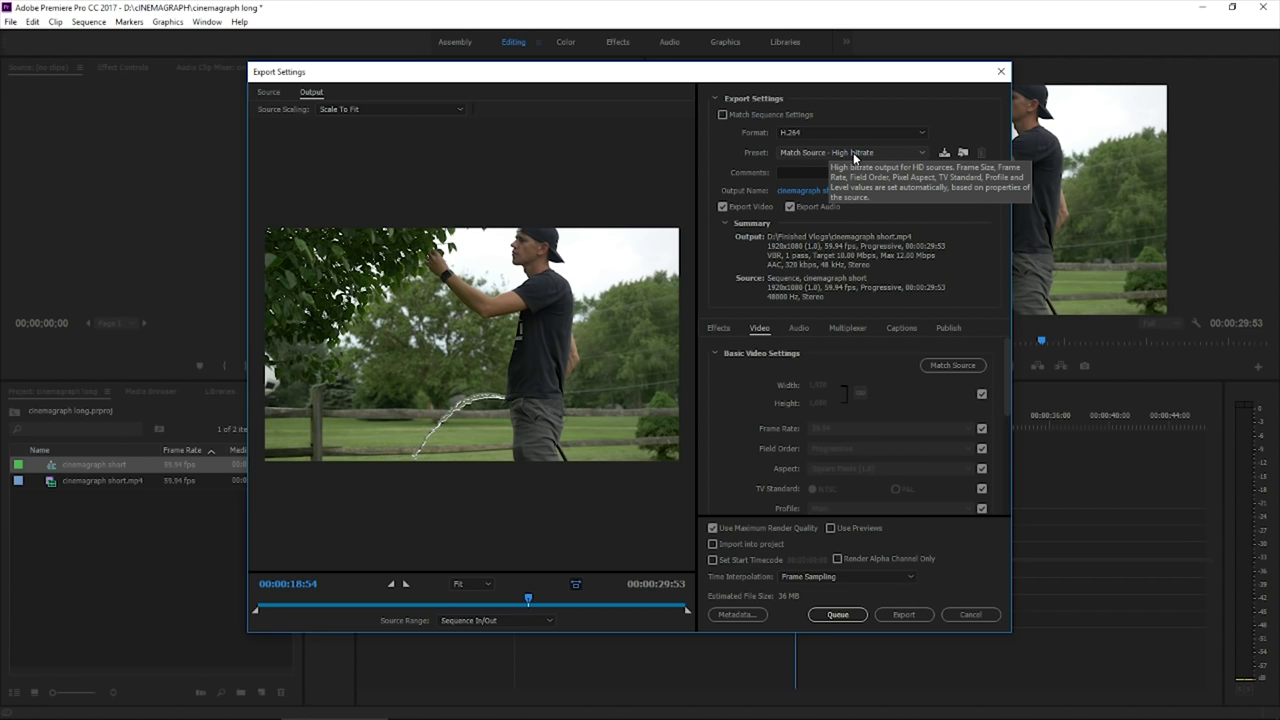
click(508, 621)
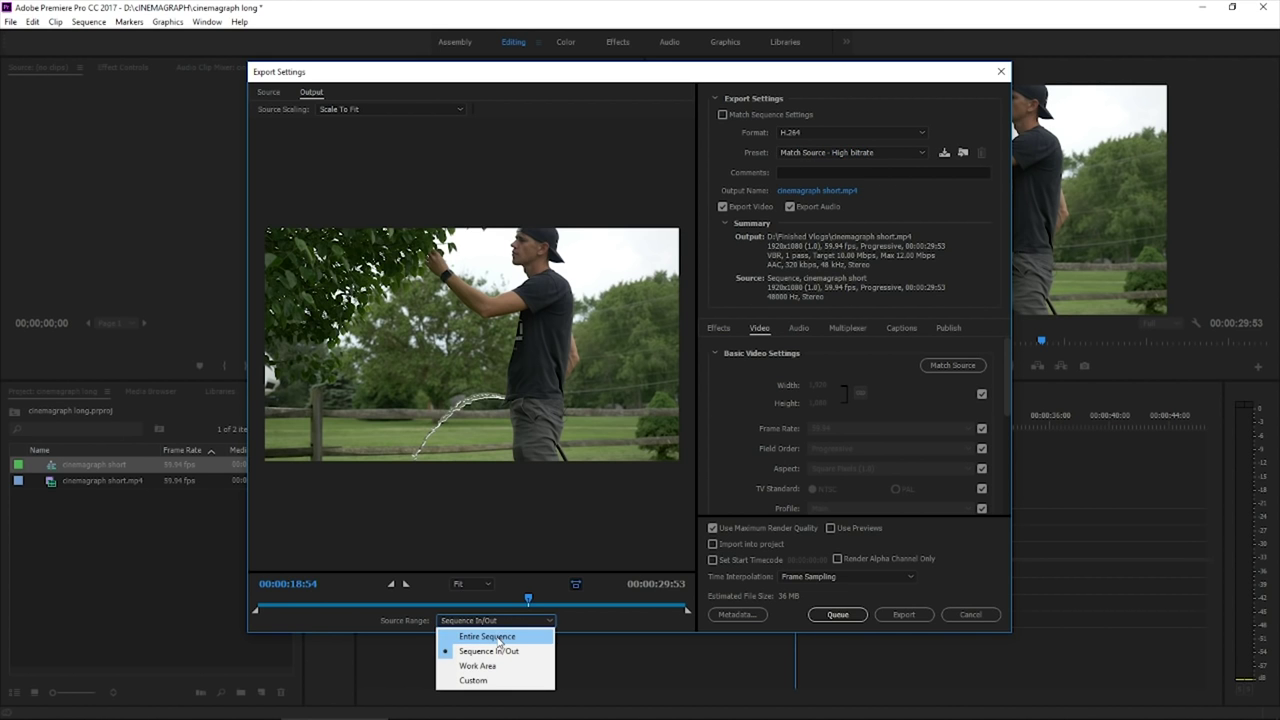
click(500, 636)
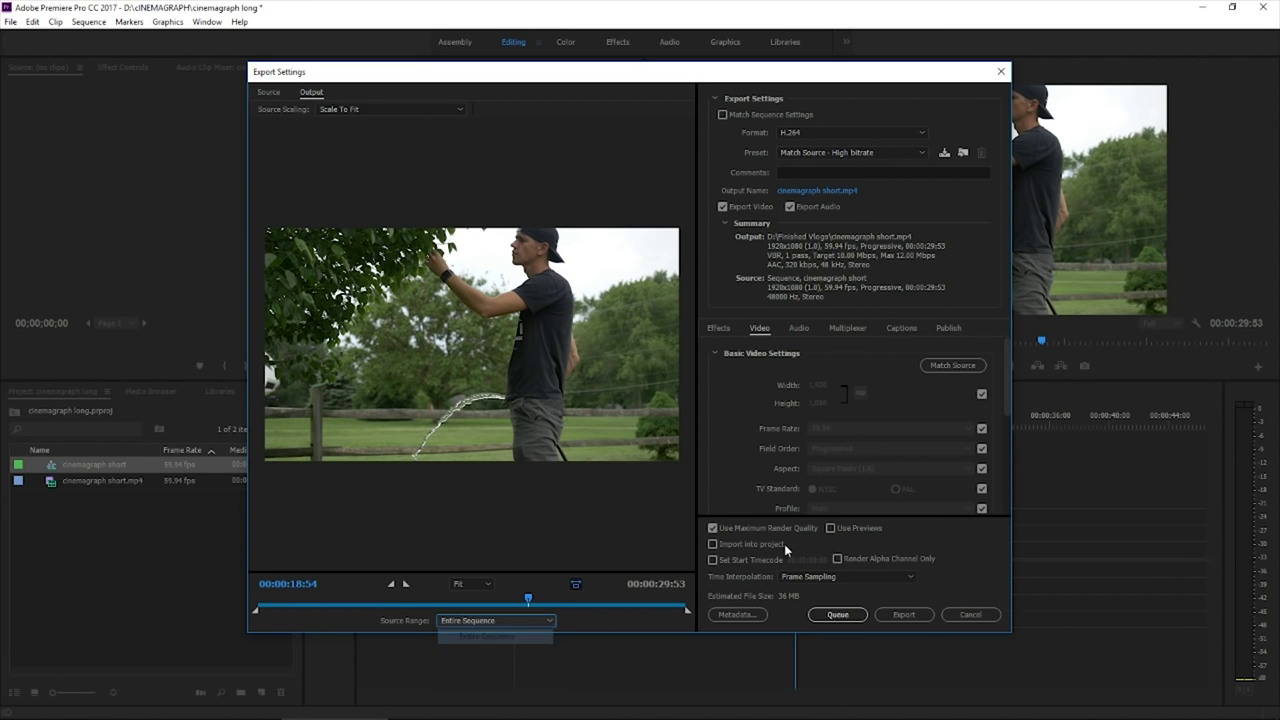
Name the output Cinemagraph complete.mp4 in the cINEMAGRAPH folder and start the export
click(820, 190)
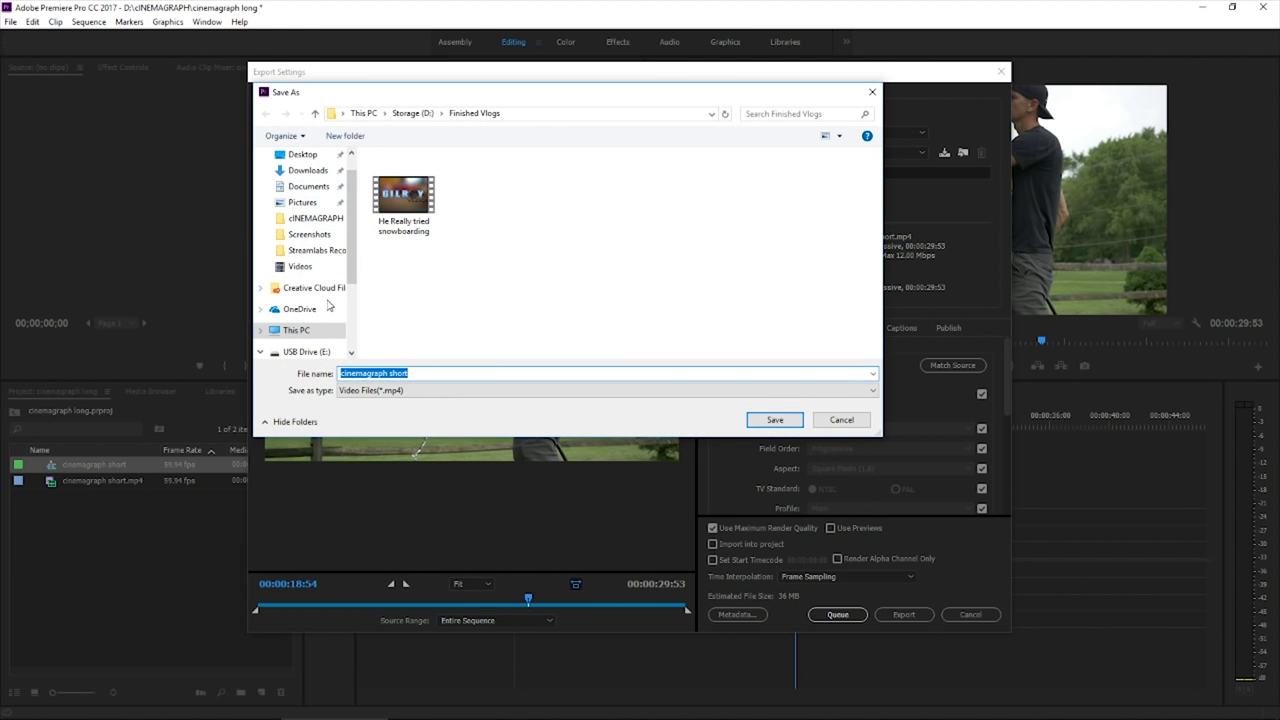
click(315, 218)
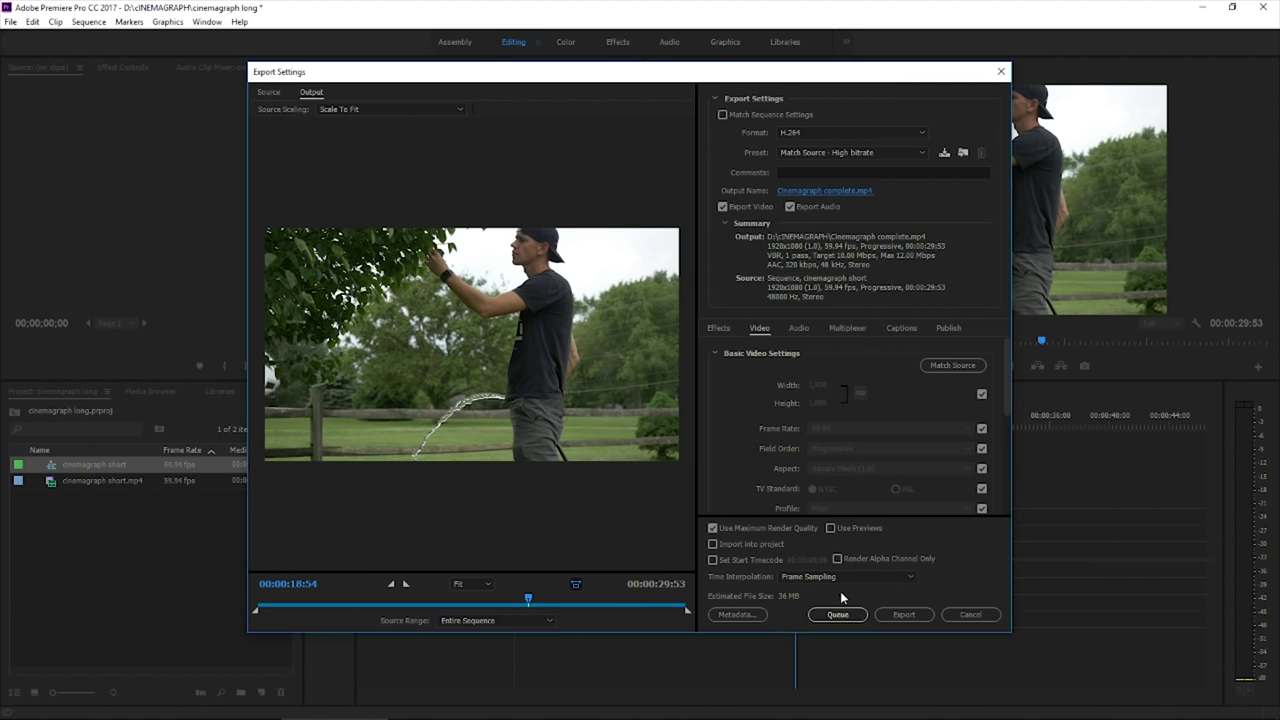
click(906, 615)
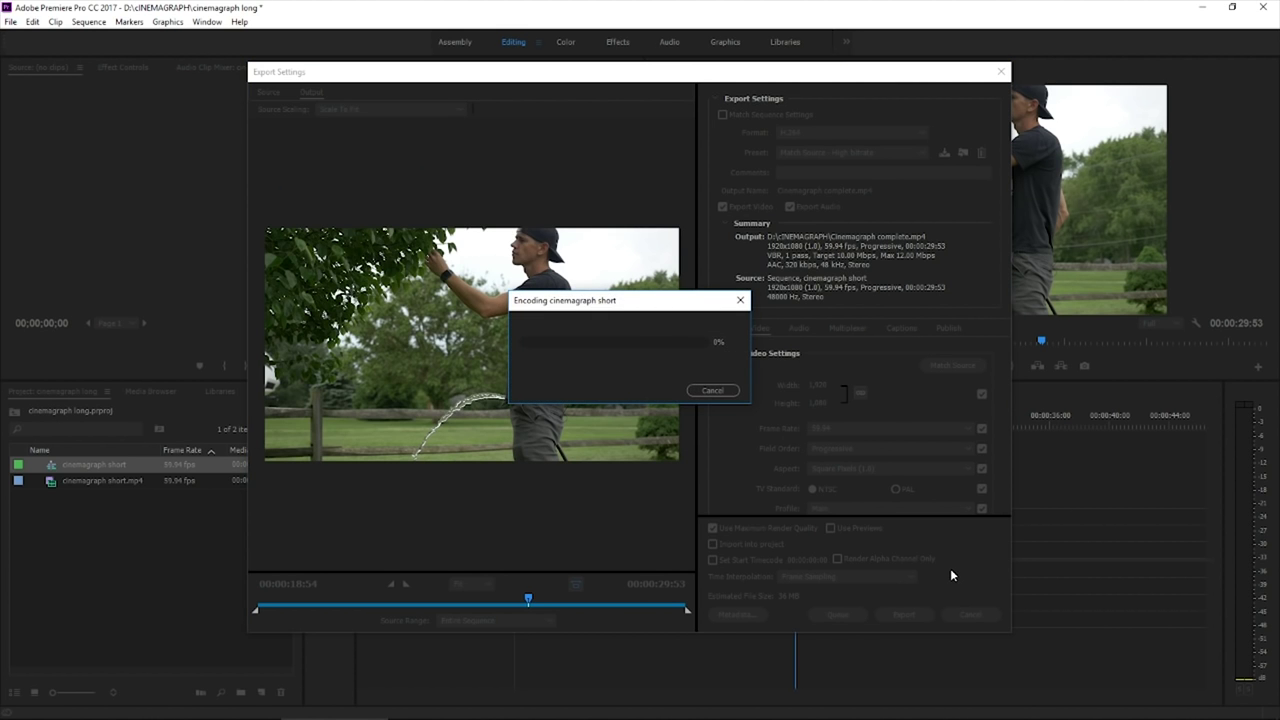